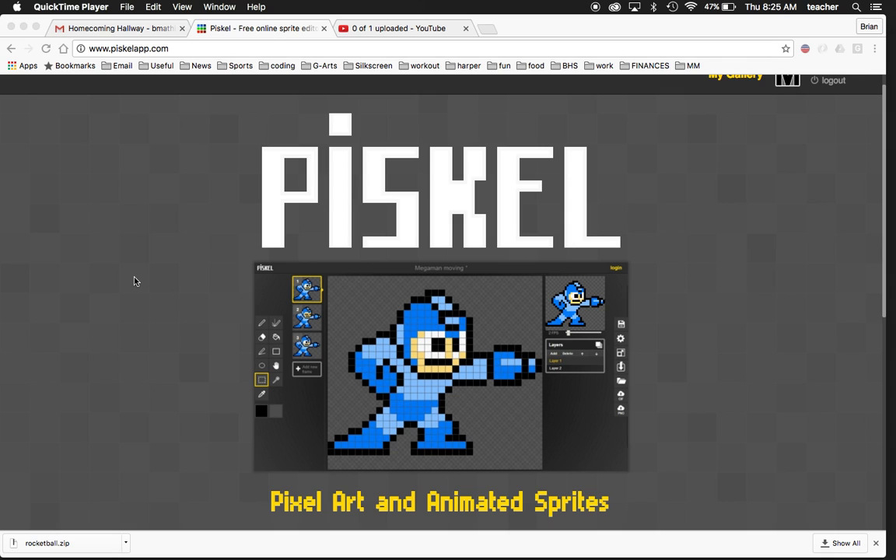
Scroll down the piskelapp.com homepage to the Create a Sprite button and feature sections
scroll(433, 180, "down", 3)
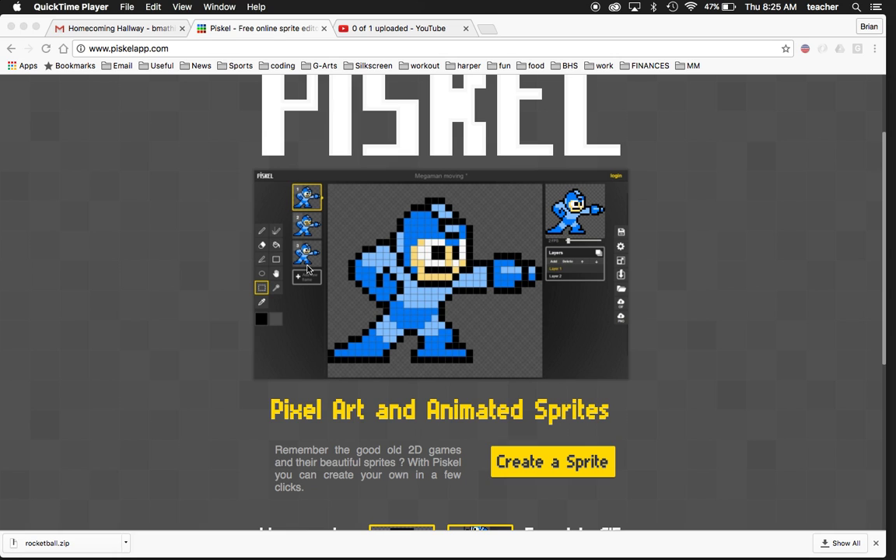
scroll(308, 269, "down", 5)
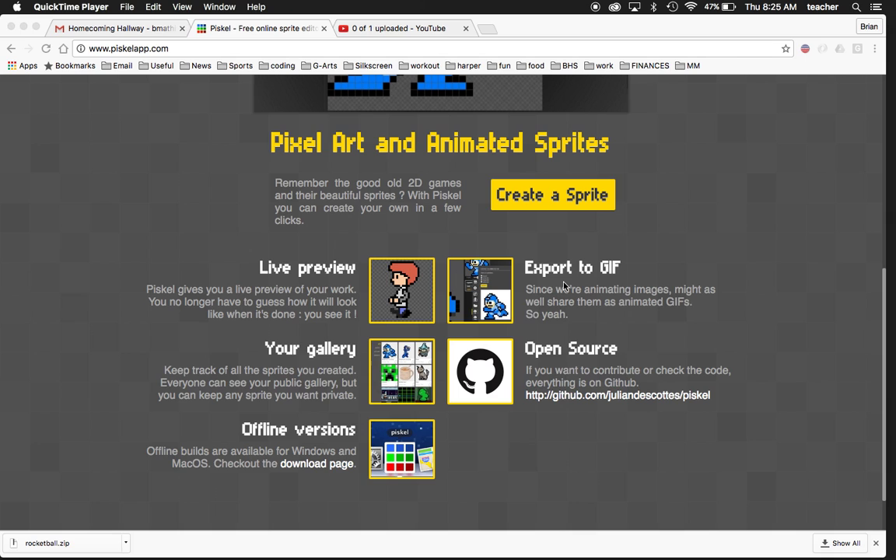
Create a new sprite and check the Resize panel without changes, leaving a blank 60×60 canvas
left_click(560, 193)
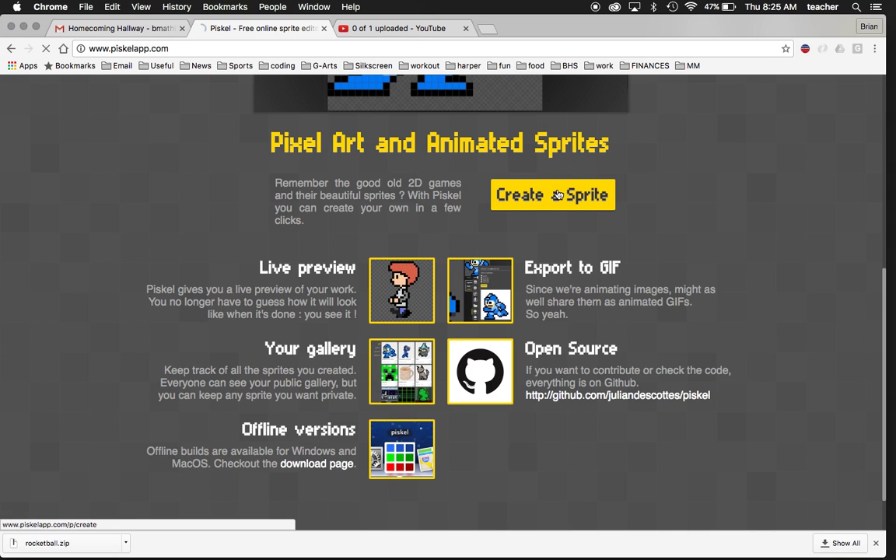
left_click(558, 195)
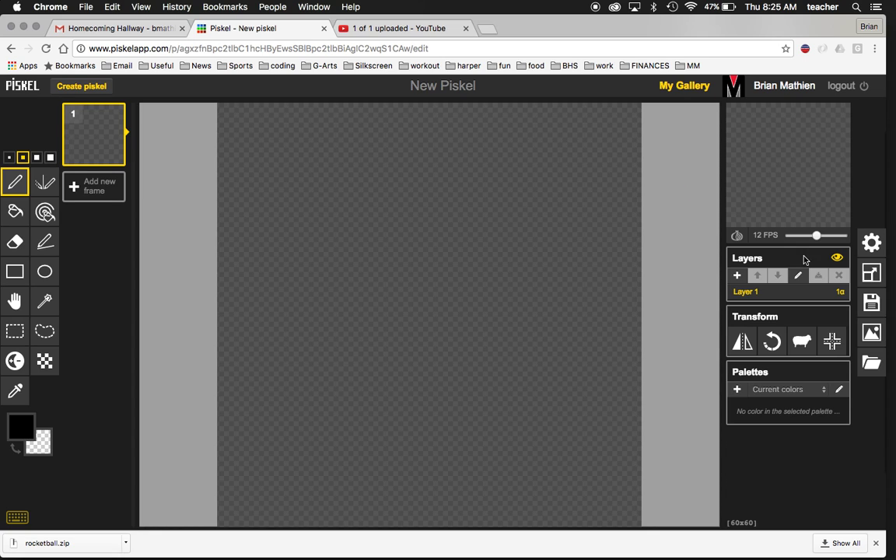
left_click(872, 272)
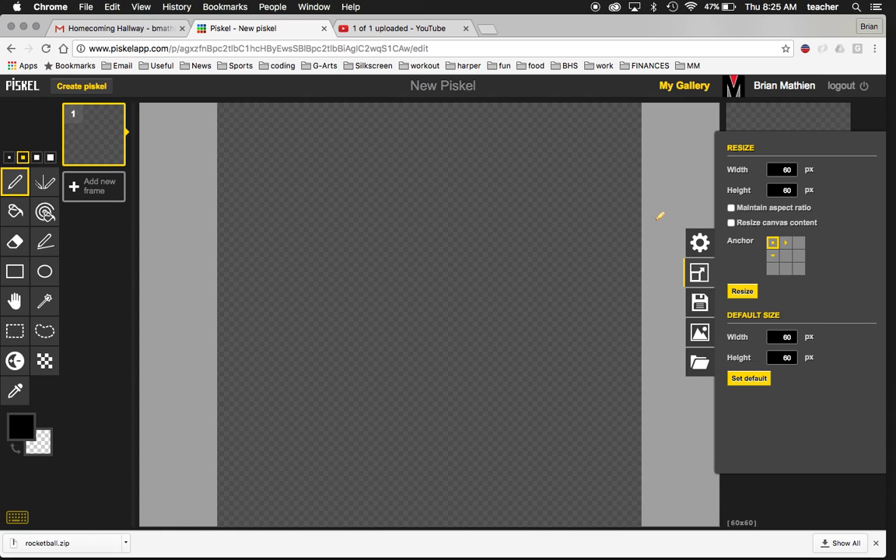
left_click(676, 154)
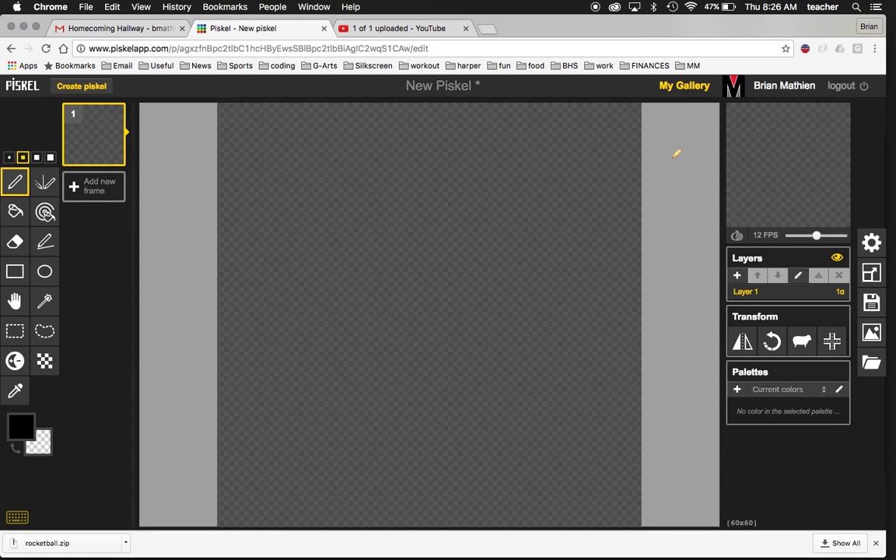
Set the Circle tool's primary colour to yellow #f0c212, then draw and undo a test circle
left_click(46, 275)
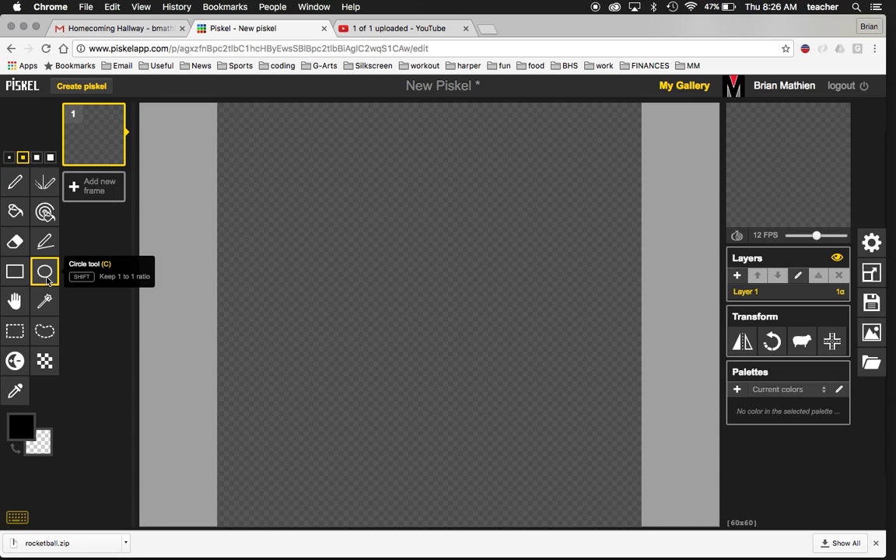
left_click(21, 429)
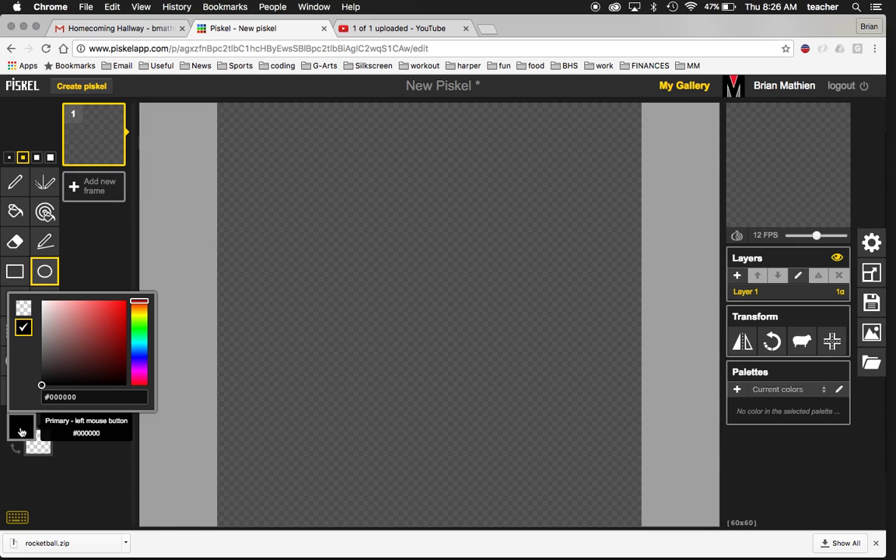
left_click(137, 317)
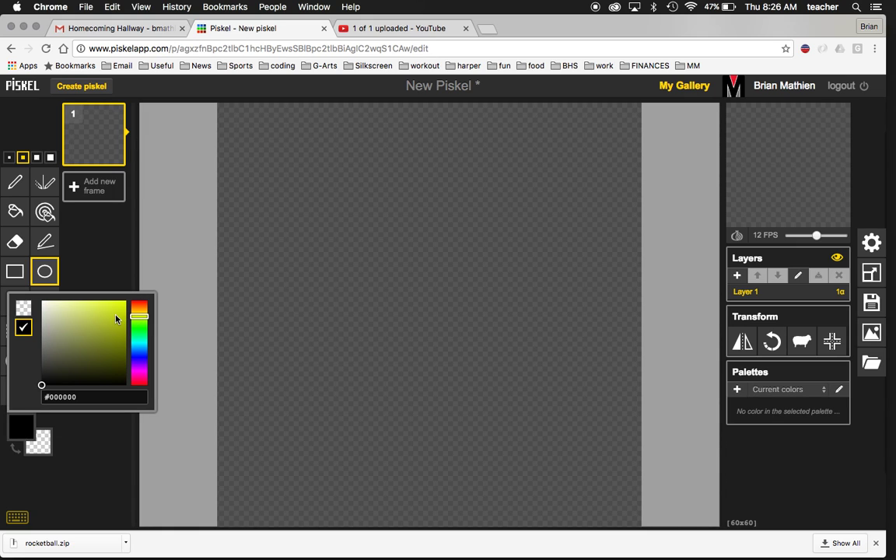
left_click(137, 311)
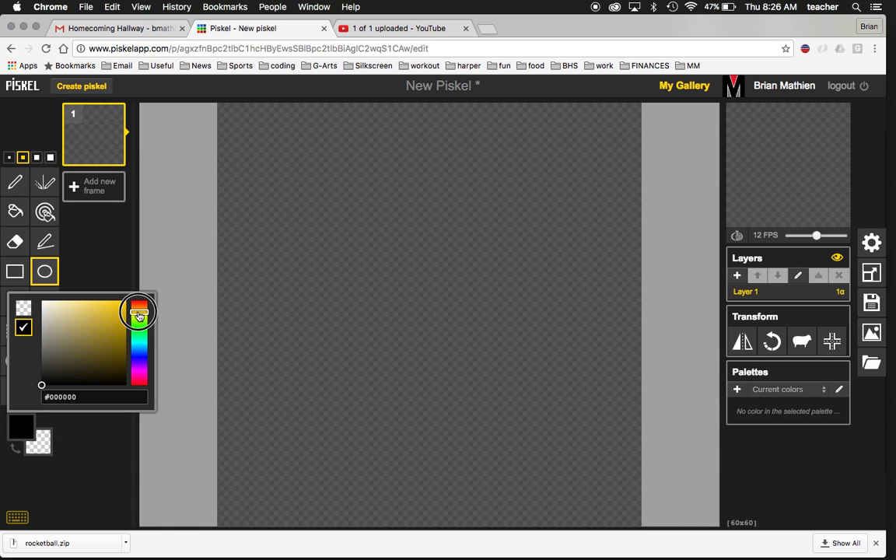
left_click(120, 309)
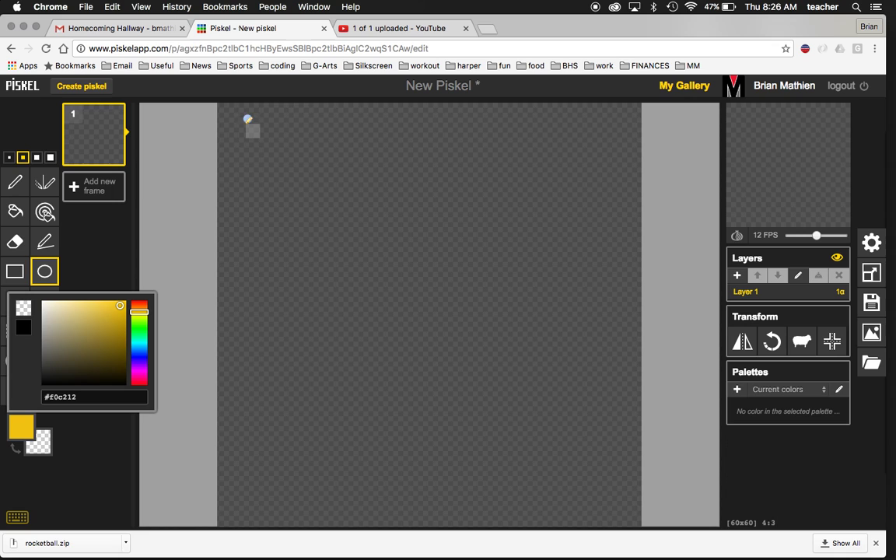
left_click_drag(245, 113, 620, 498)
key("ctrl+z")
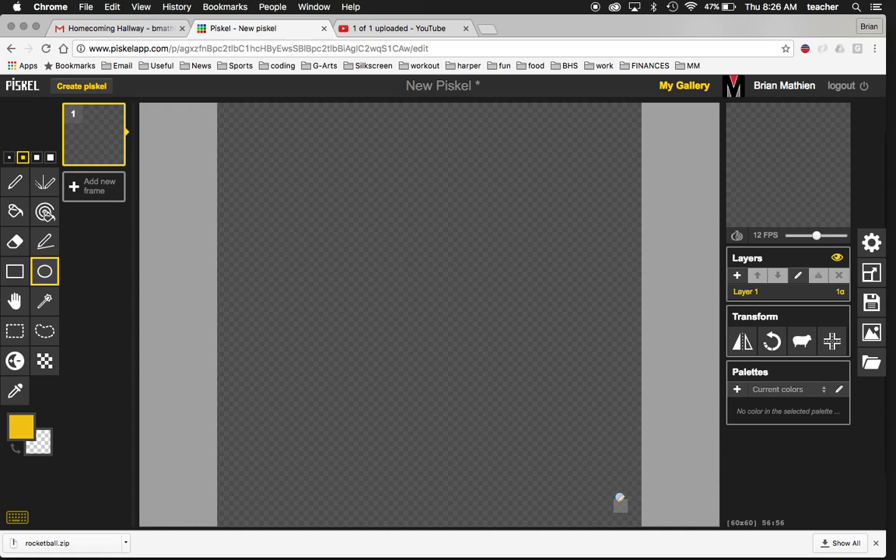
Resize the canvas from 60 × 60 to 200 × 200 pixels
left_click(871, 276)
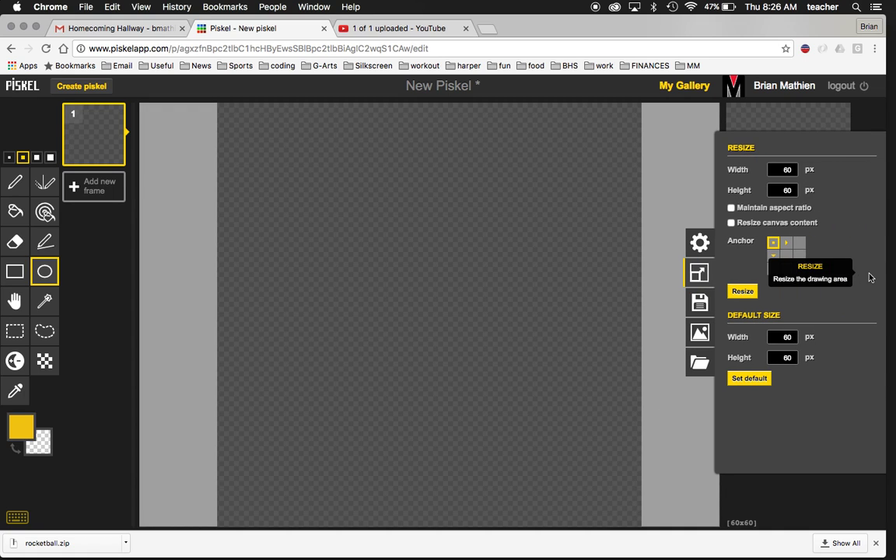
double_click(787, 170)
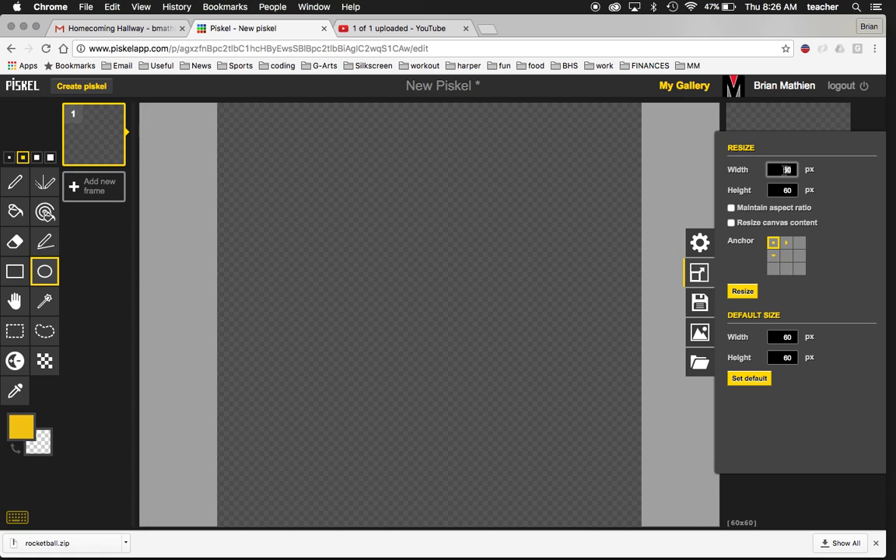
key("Tab")
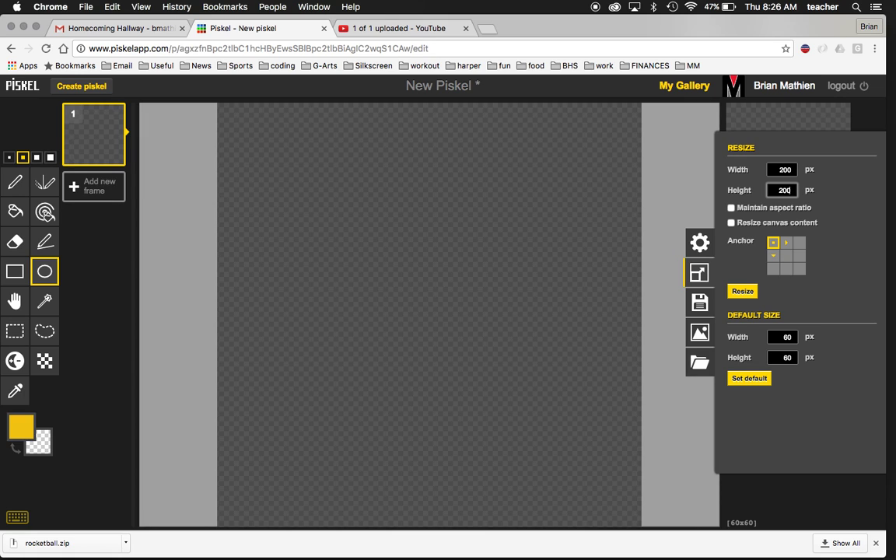
key("Tab")
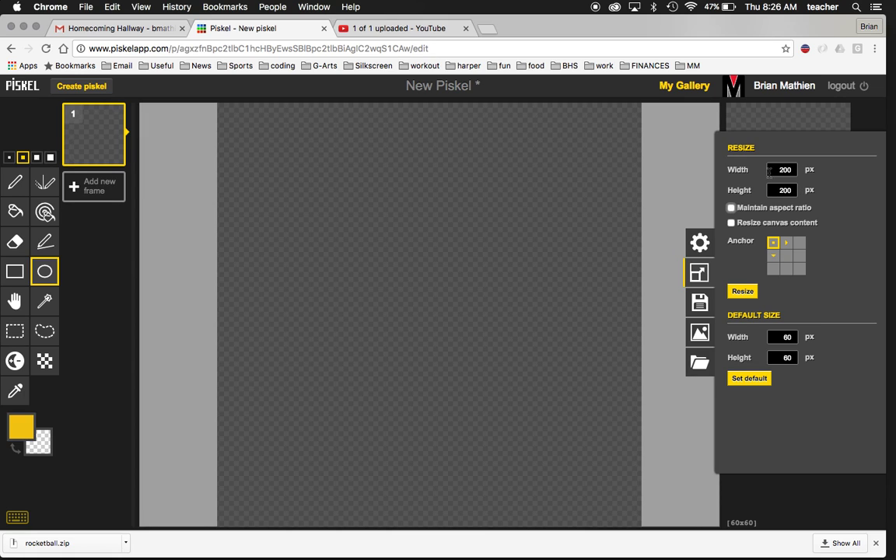
left_click(740, 292)
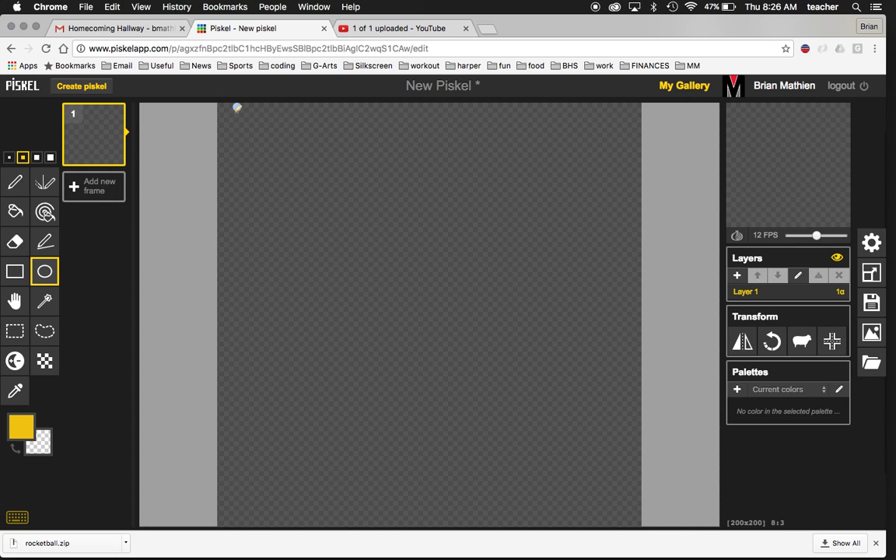
Draw a large yellow circle across the 200 × 200 canvas and bucket-fill its interior yellow
left_click_drag(237, 107, 629, 504)
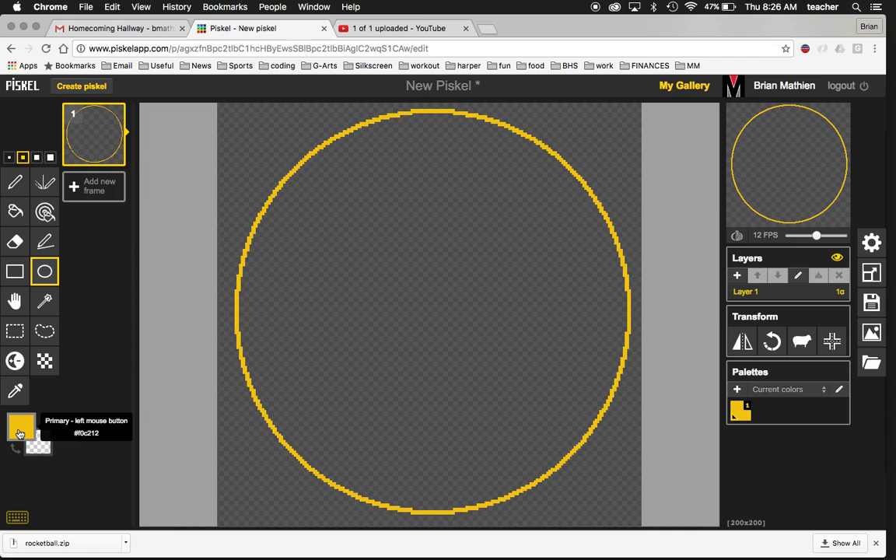
left_click(15, 208)
left_click(339, 289)
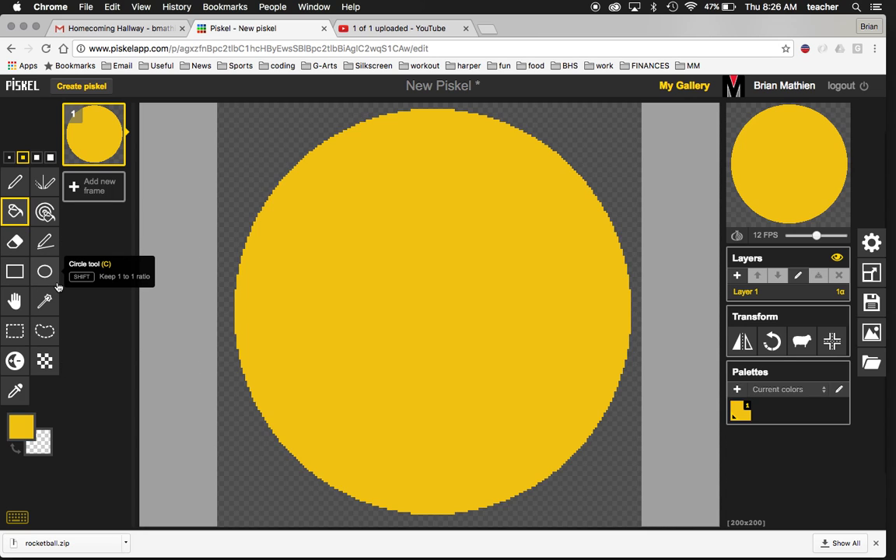
Draw a curved black smile across the lower half of the face with the pen tool
left_click(16, 184)
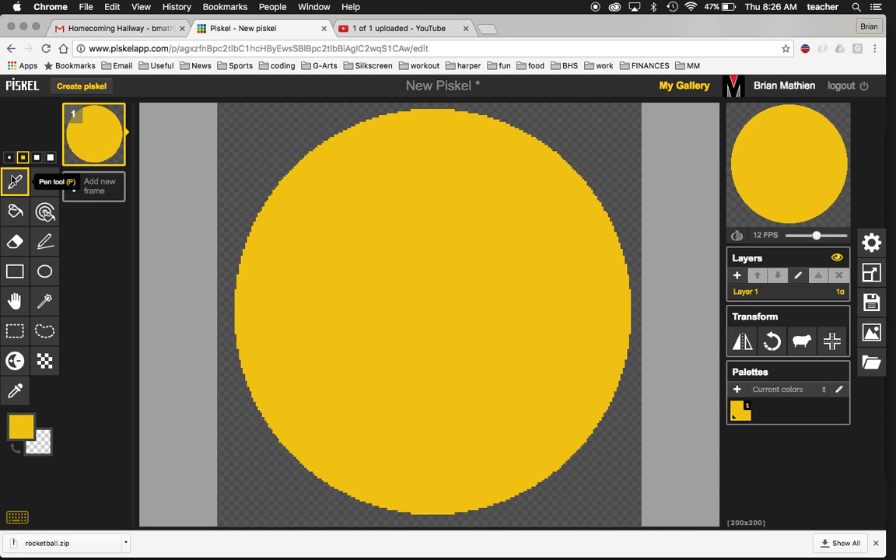
left_click(21, 426)
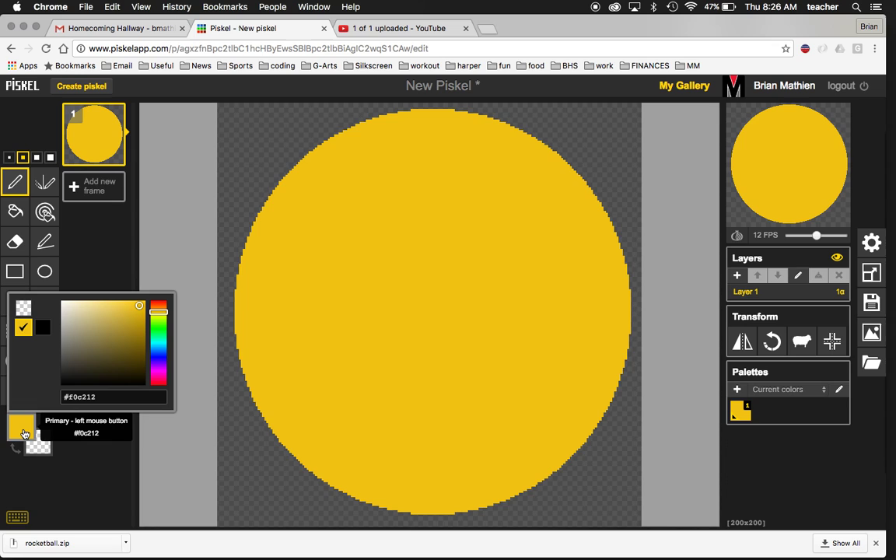
left_click(44, 328)
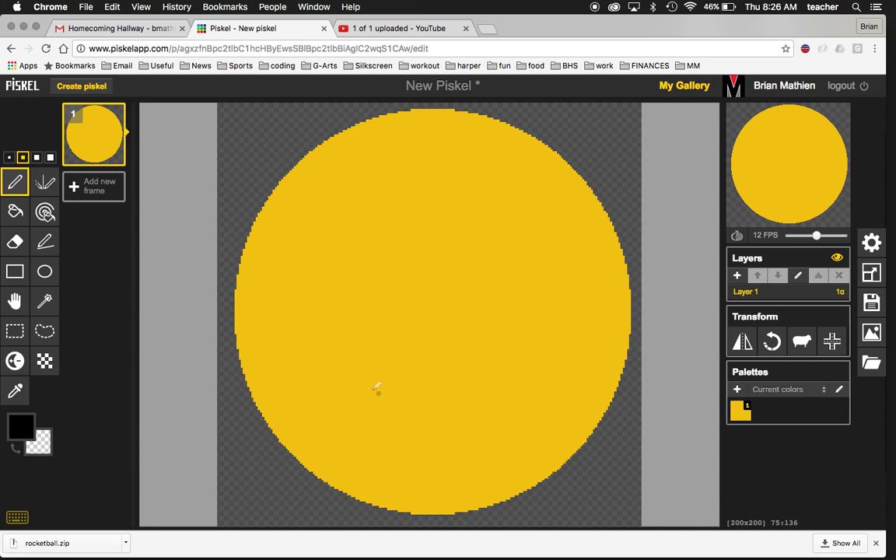
left_click(291, 343)
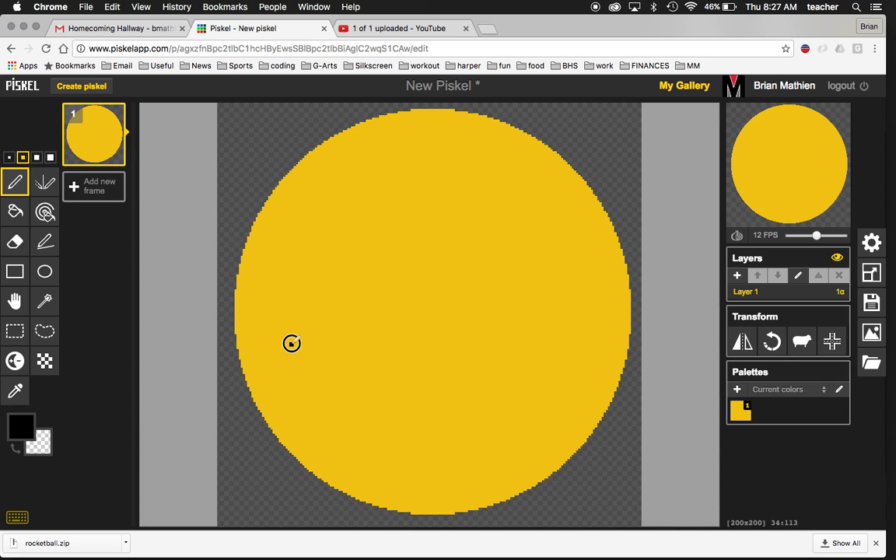
mouse_move(291, 343)
left_mouse_down()
mouse_move(329, 385)
mouse_move(406, 416)
mouse_move(455, 422)
mouse_move(500, 404)
mouse_move(551, 348)
mouse_move(562, 311)
left_mouse_up()
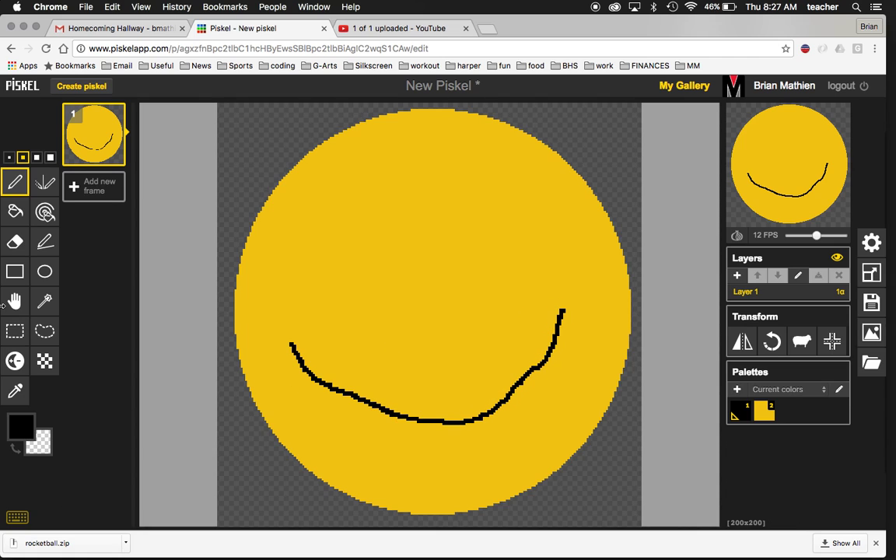
left_click(45, 272)
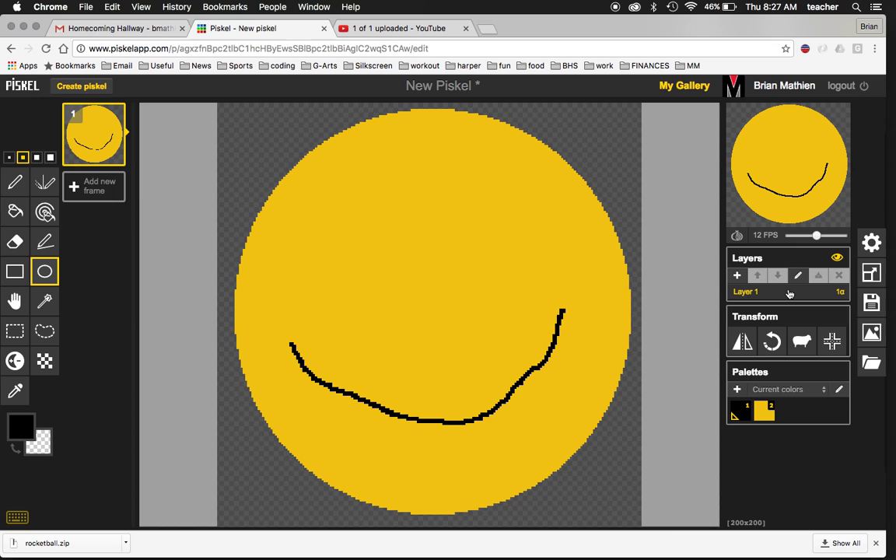
Add a second layer and rename the original Layer 1 to 'face'
left_click(738, 276)
left_click(762, 307)
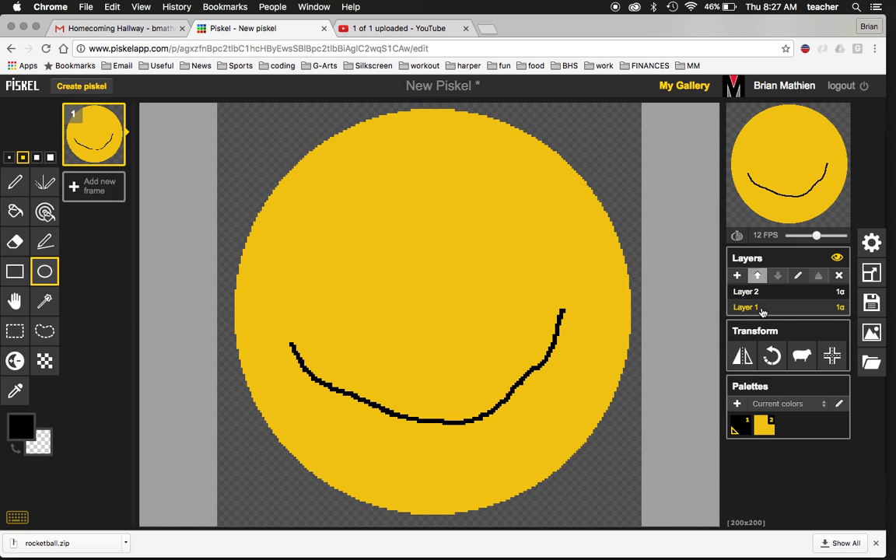
left_click(800, 276)
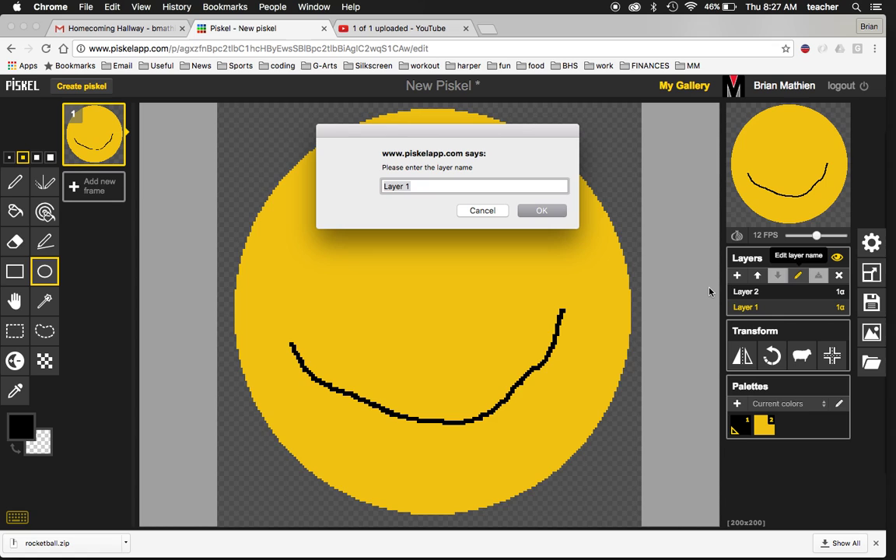
type("face")
left_click(543, 209)
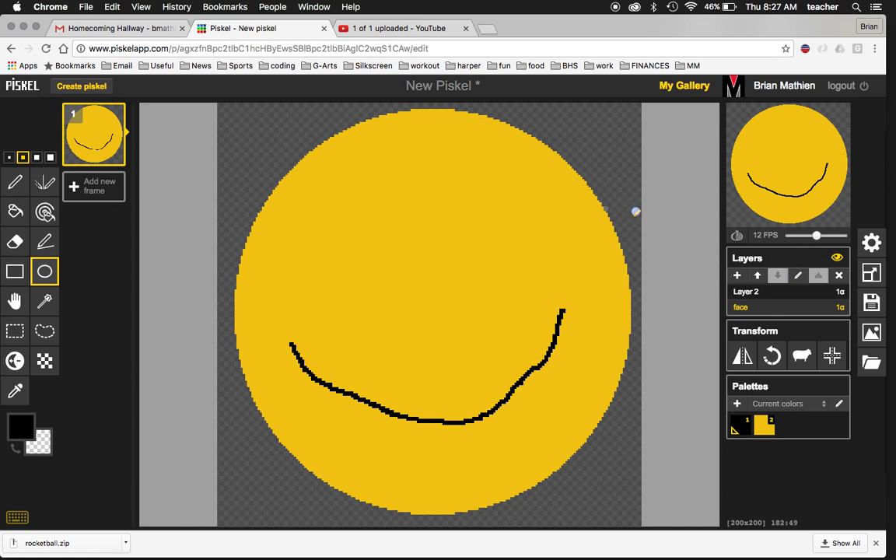
Rename the new top layer to 'eyes'
left_click(750, 293)
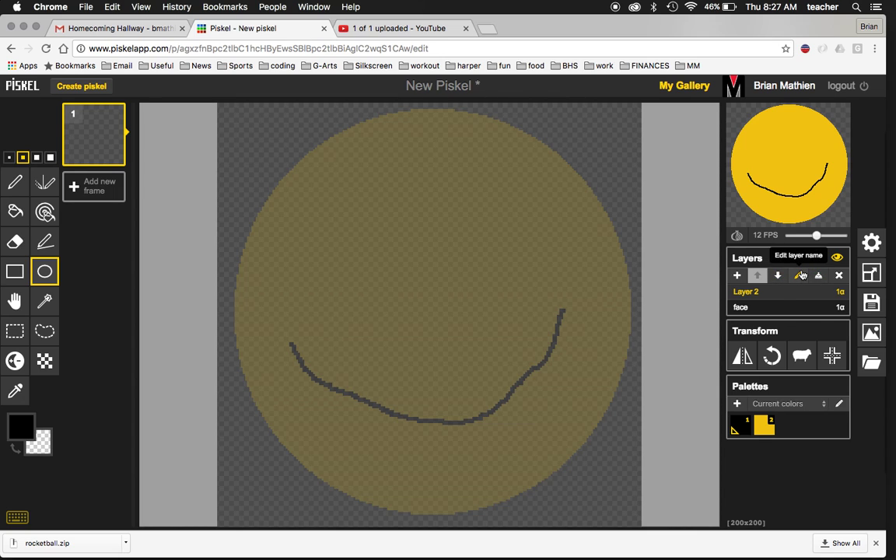
left_click(801, 276)
type("eyes")
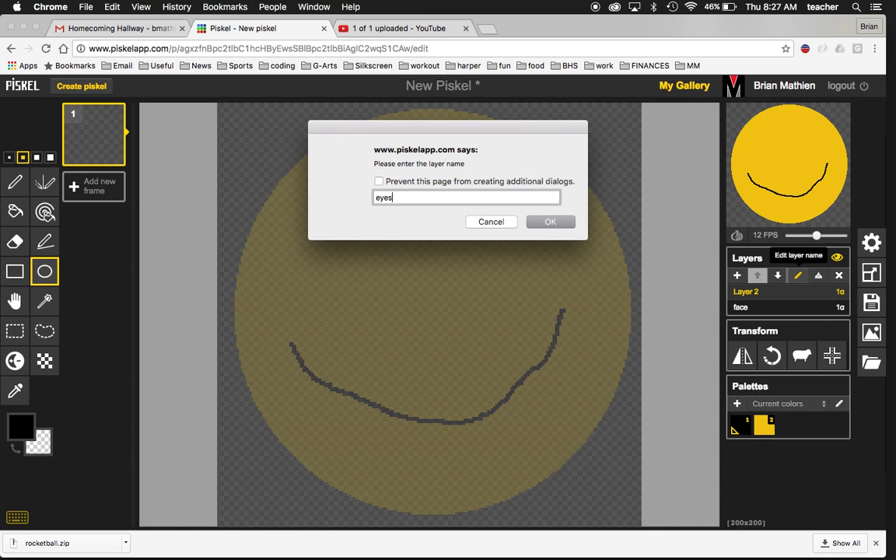
key("Return")
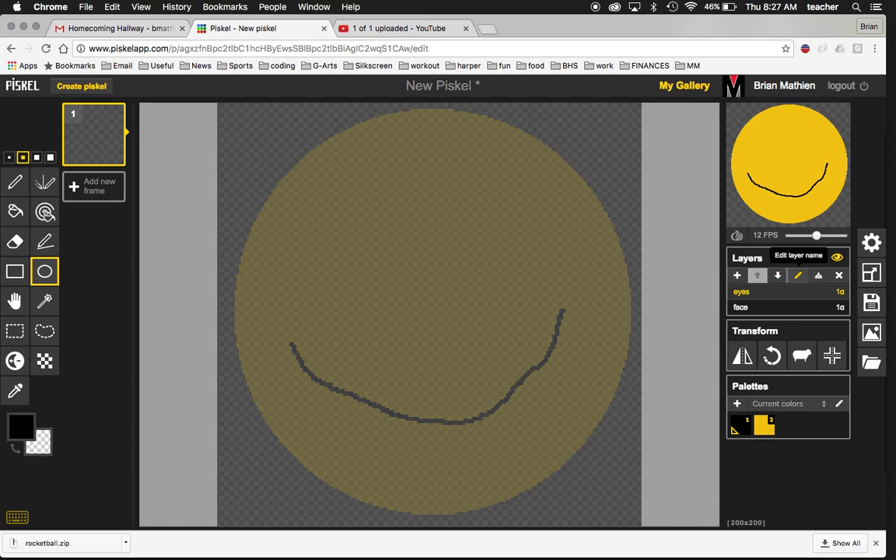
Set the secondary colour to white and swap it, making white primary and black secondary
left_click(37, 440)
mouse_move(159, 336)
left_mouse_down()
mouse_move(156, 380)
mouse_move(145, 345)
left_mouse_up()
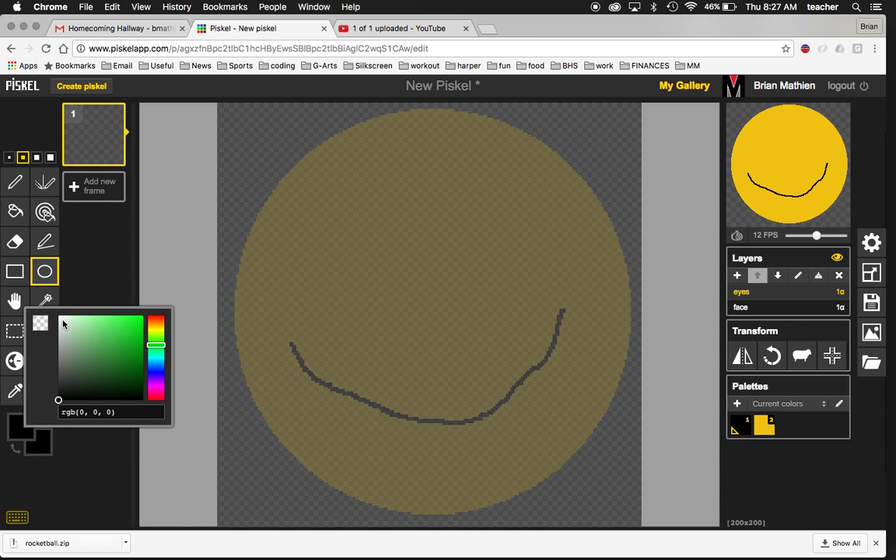
left_click_drag(64, 323, 56, 311)
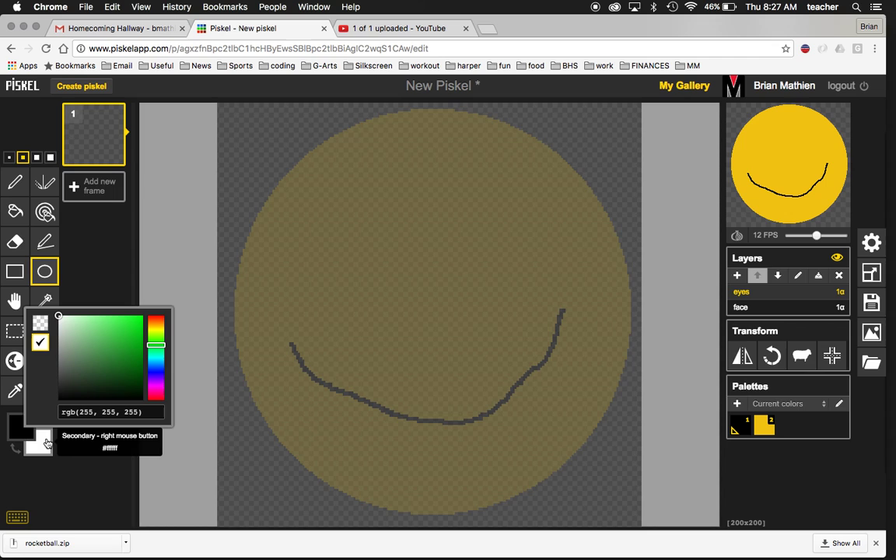
left_click(14, 451)
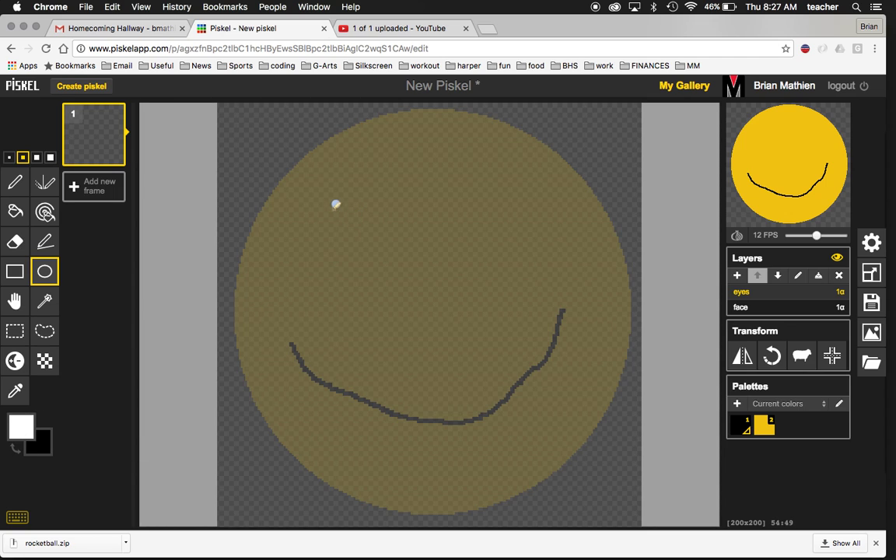
Draw two white circle eyes above the smile on the eyes layer and fill both solid white
left_click_drag(324, 201, 399, 272)
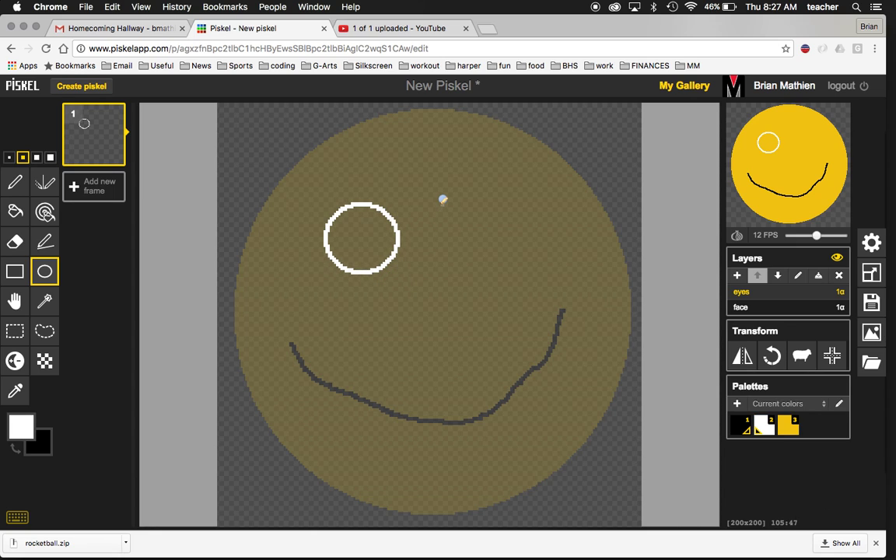
mouse_move(443, 199)
left_mouse_down()
mouse_move(518, 262)
mouse_move(513, 270)
left_mouse_up()
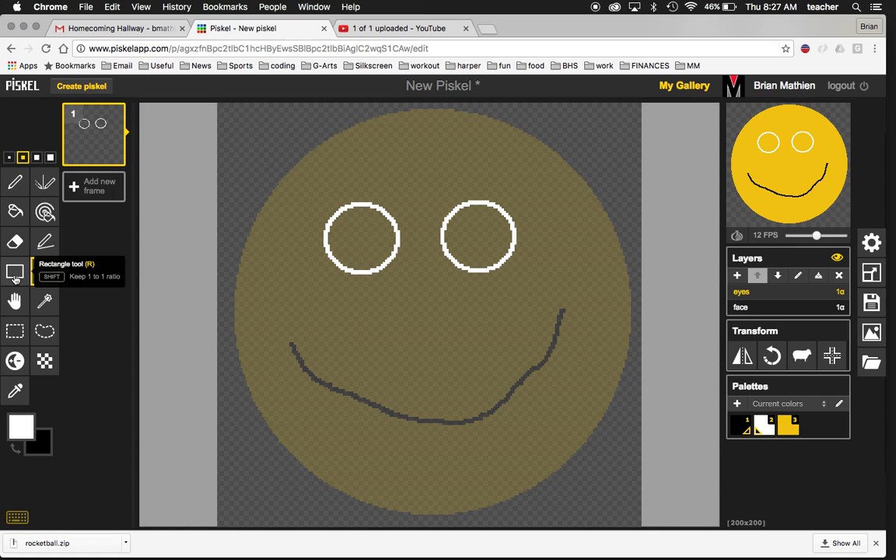
left_click(15, 211)
left_click(362, 241)
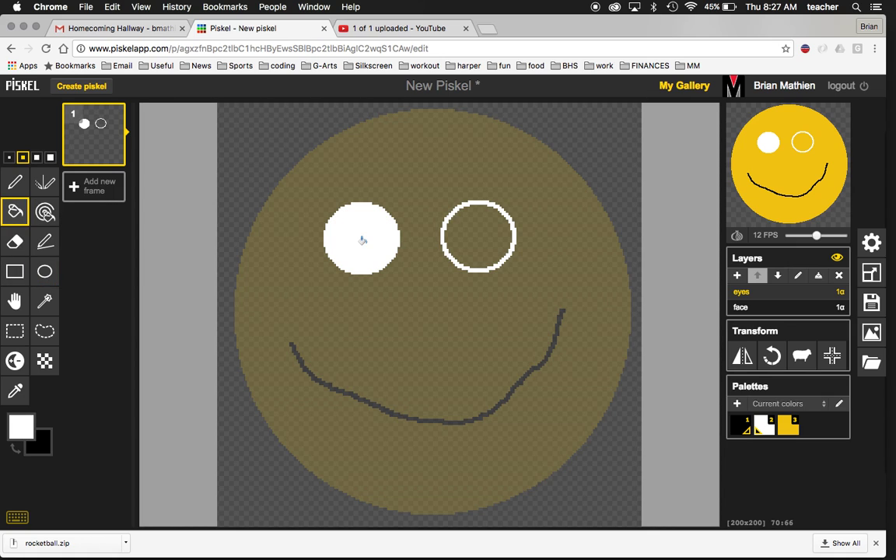
left_click(466, 227)
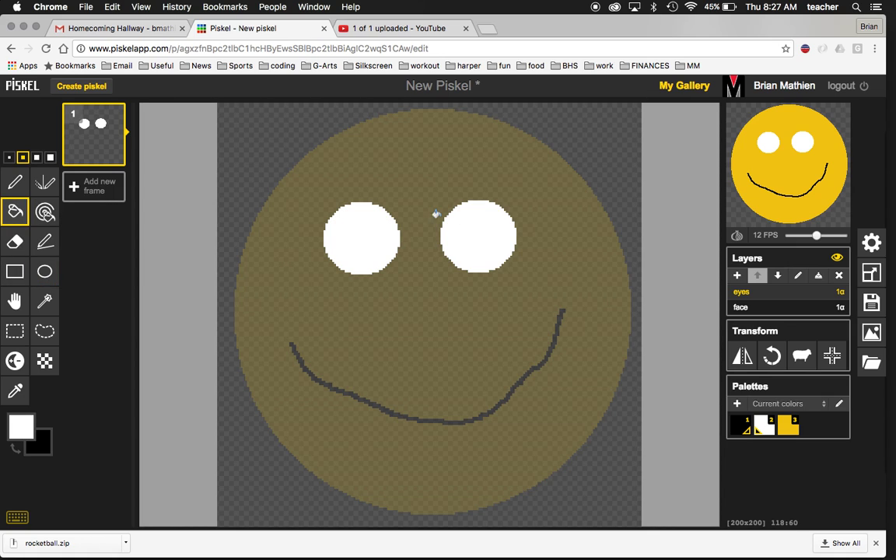
left_click(44, 272)
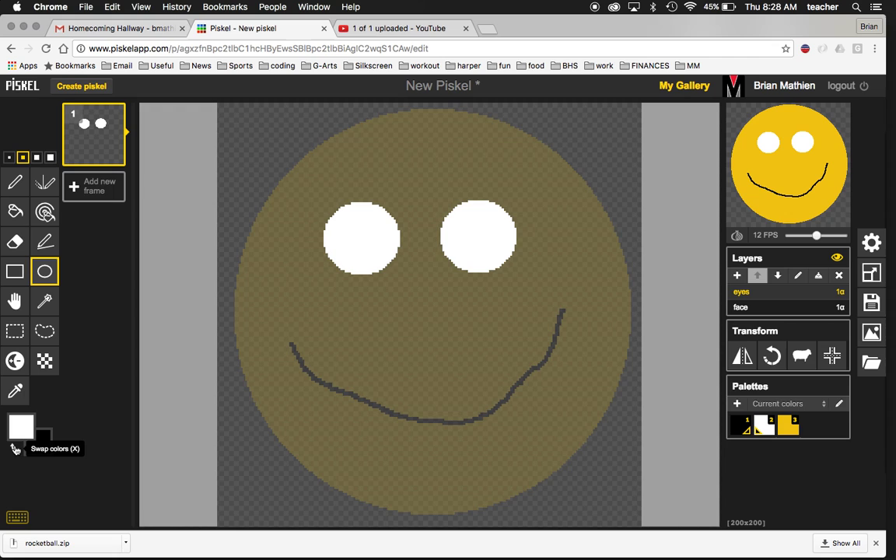
Switch back to black and draw a small pupil ring inside each white eye
left_click(22, 441)
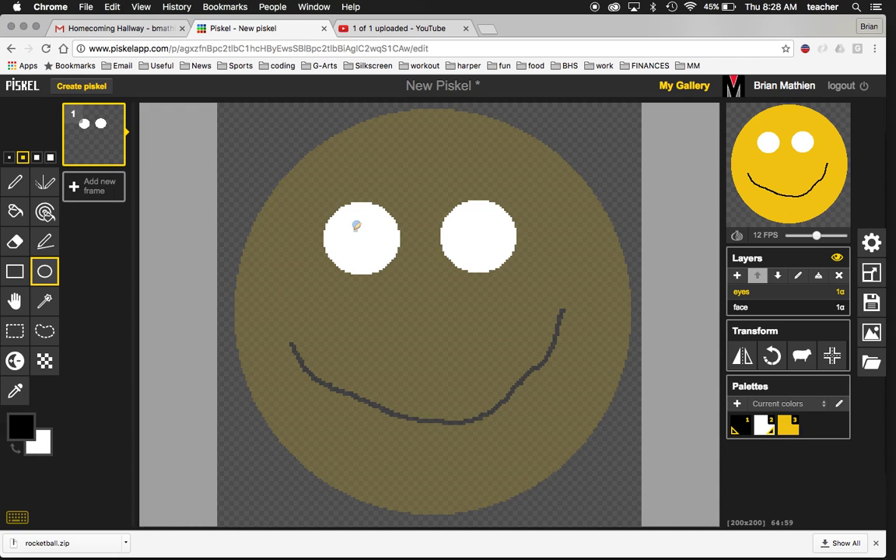
left_click_drag(354, 228, 374, 248)
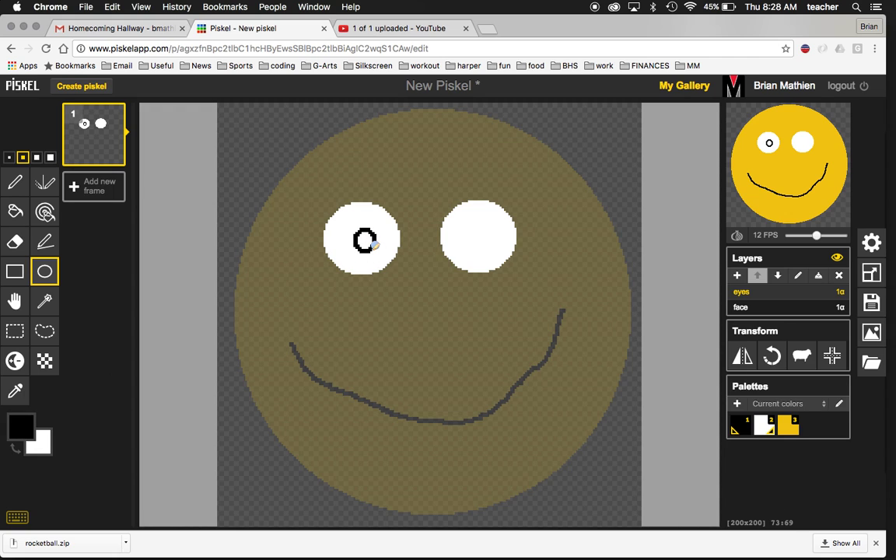
left_click_drag(467, 225, 487, 249)
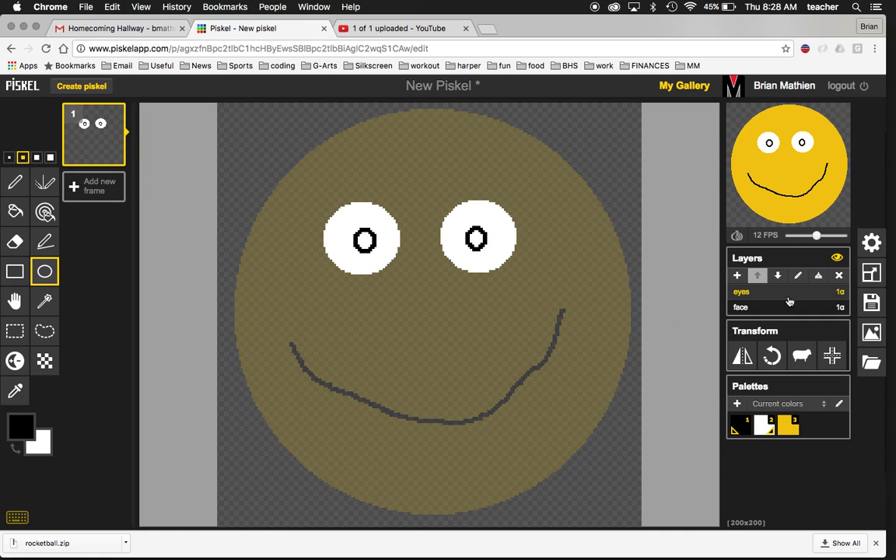
left_click(837, 259)
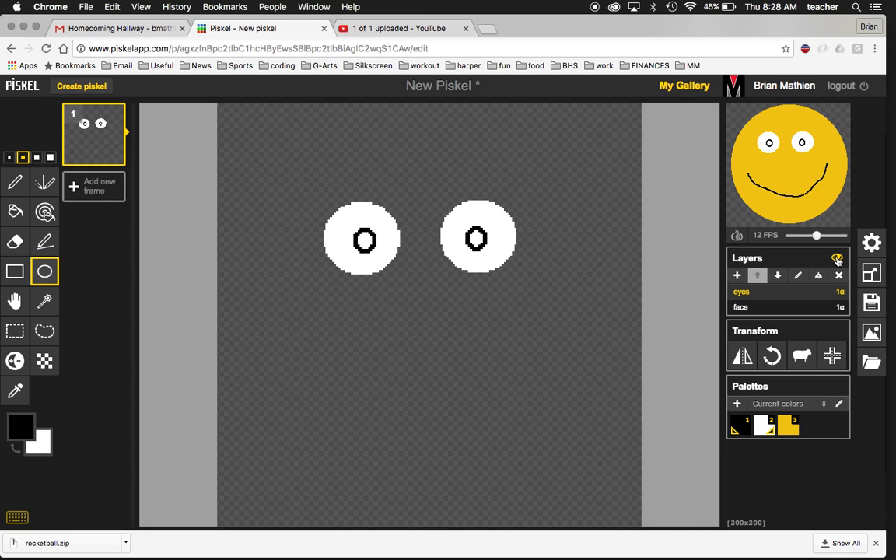
left_click(837, 259)
left_click(788, 308)
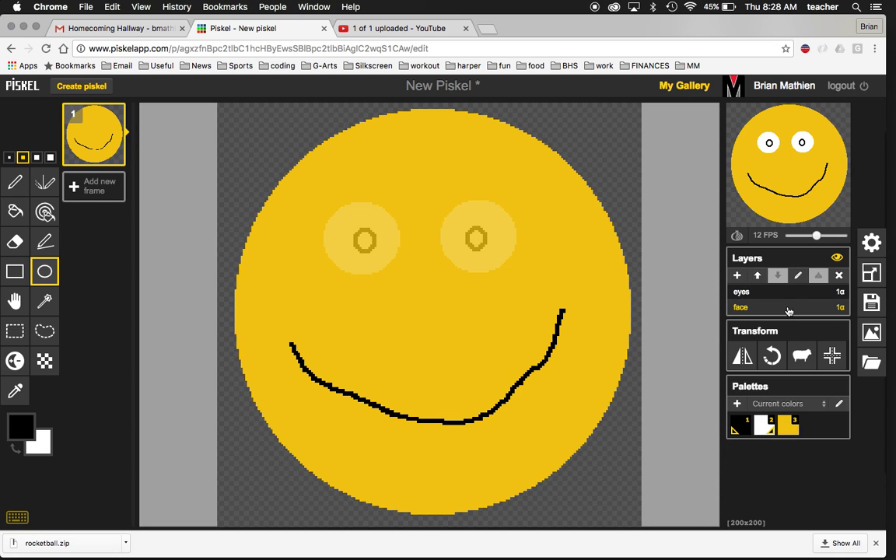
left_click(790, 293)
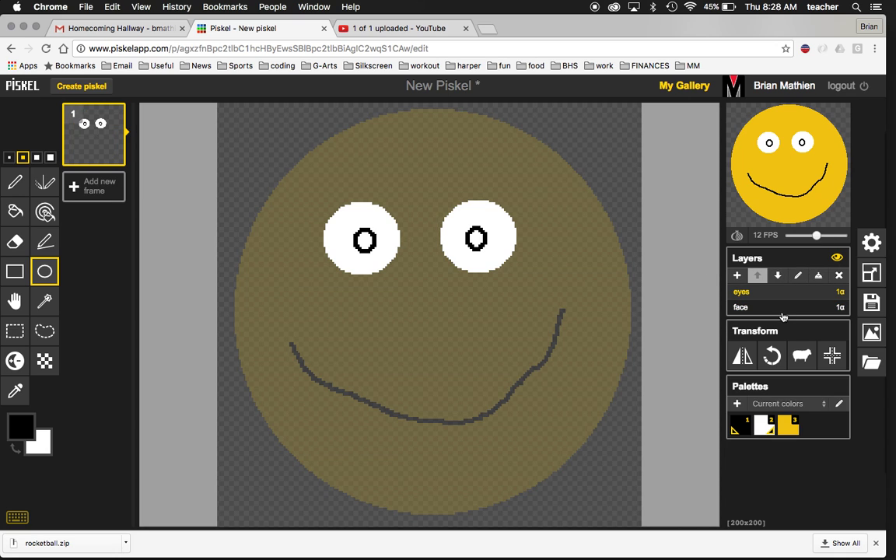
left_click(784, 309)
left_click(783, 293)
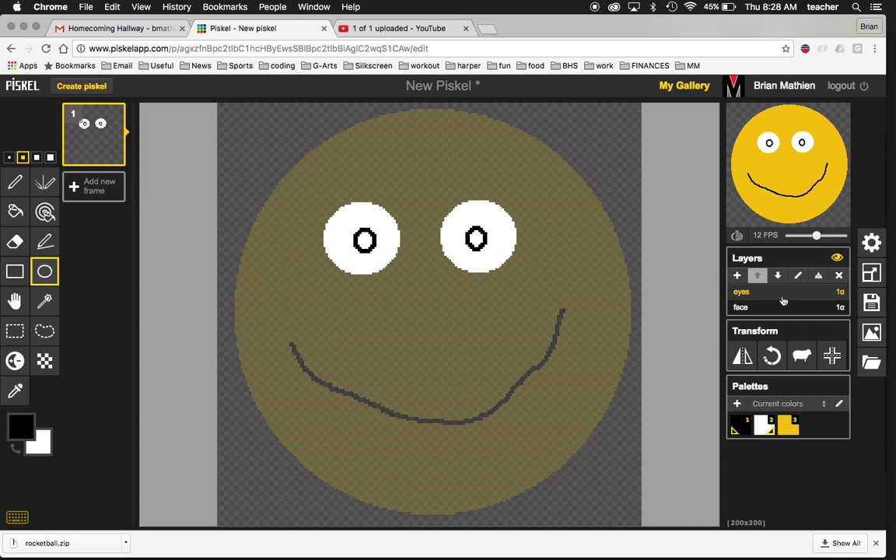
left_click(837, 258)
left_click(837, 259)
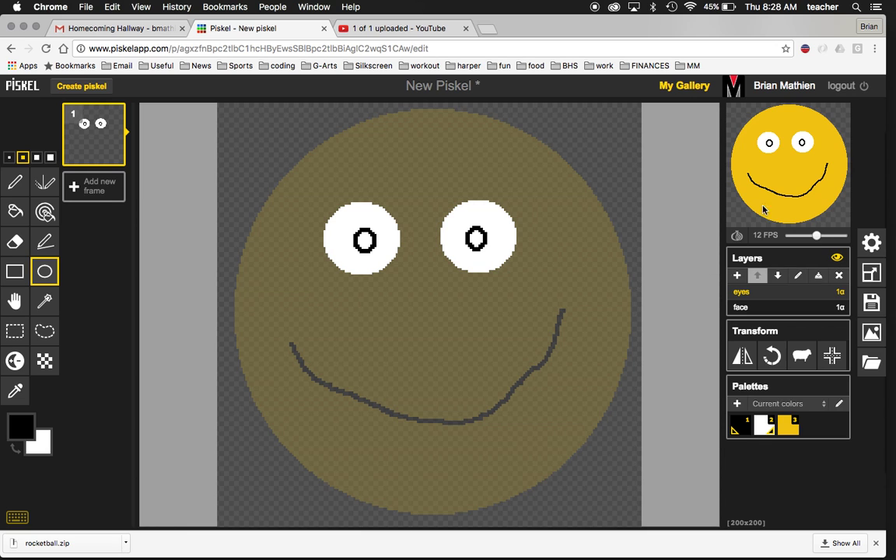
left_click(773, 308)
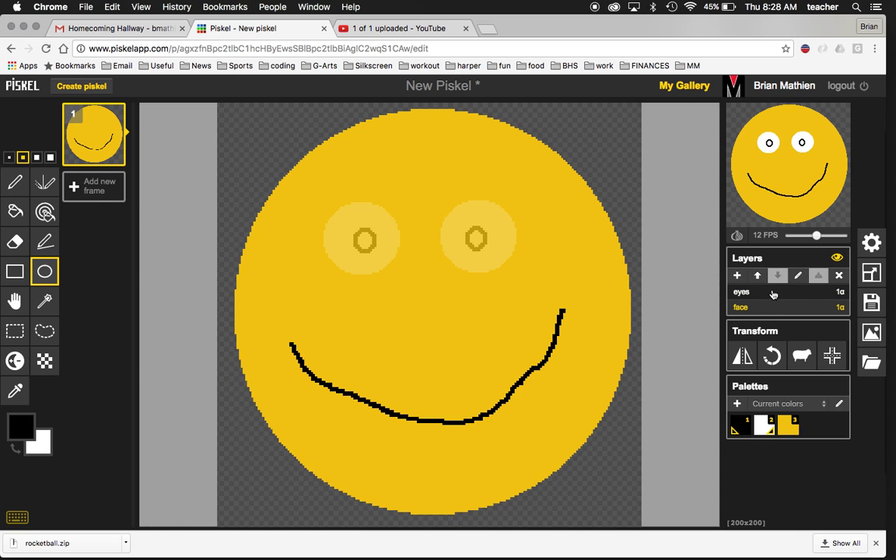
left_click(774, 293)
left_click(769, 308)
left_click(770, 294)
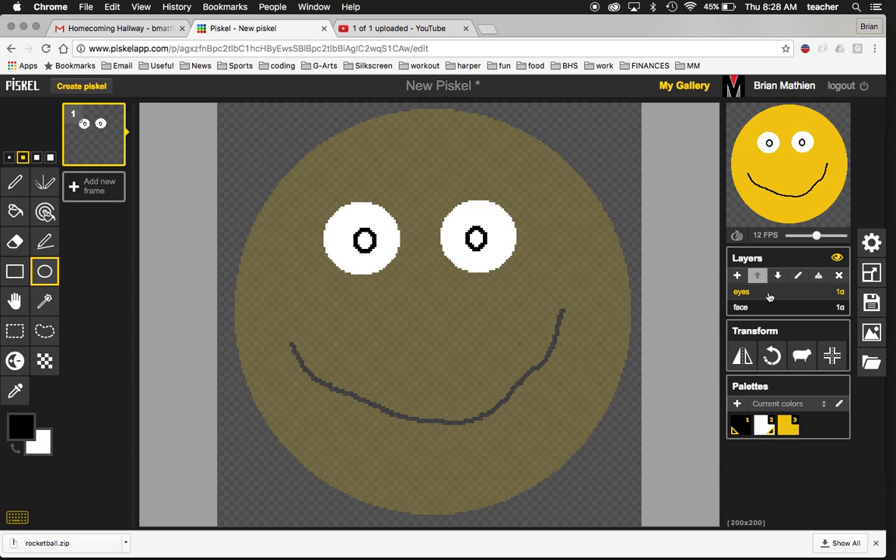
mouse_move(811, 114)
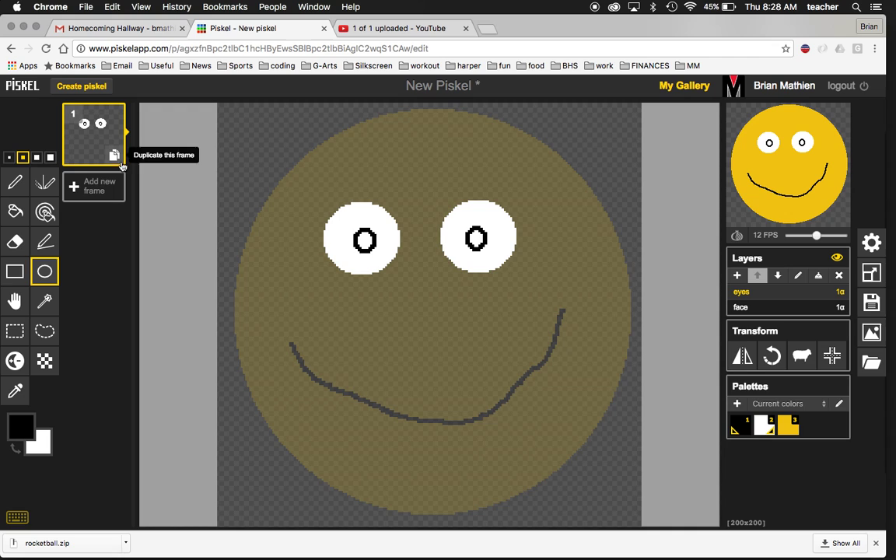
Duplicate frame 1 into a second frame, restoring the accidentally deleted eyes layer
left_click(116, 156)
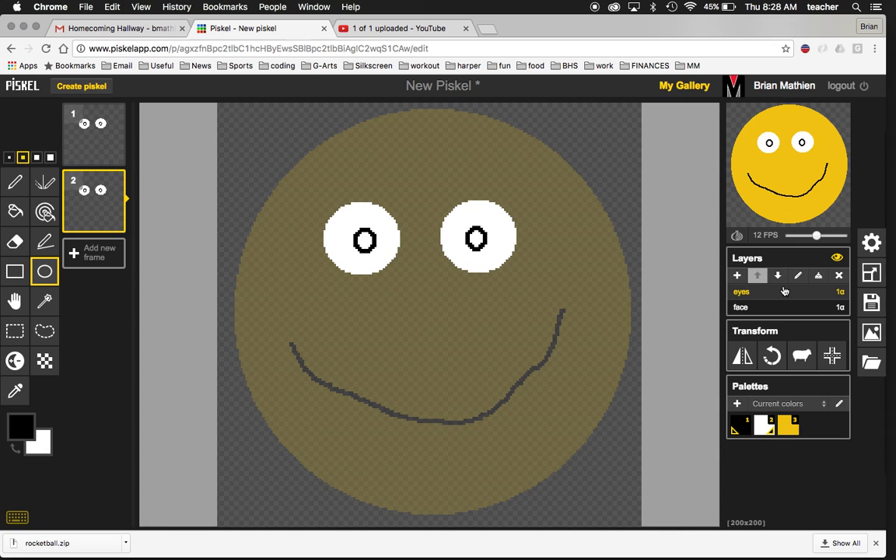
left_click(840, 276)
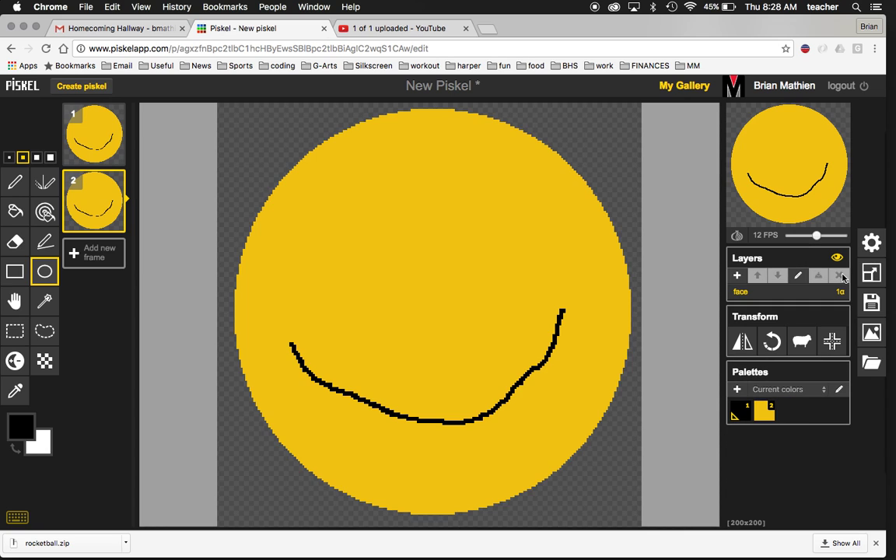
key("ctrl+z")
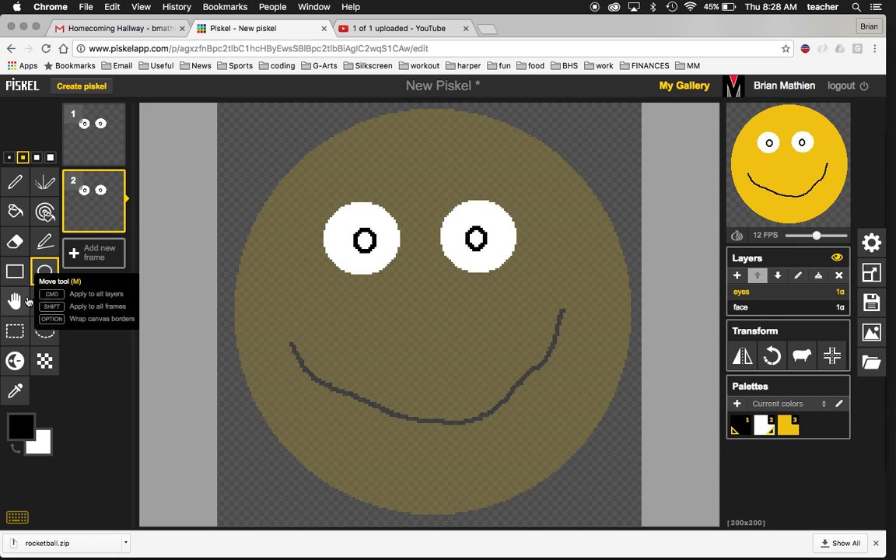
left_click(13, 244)
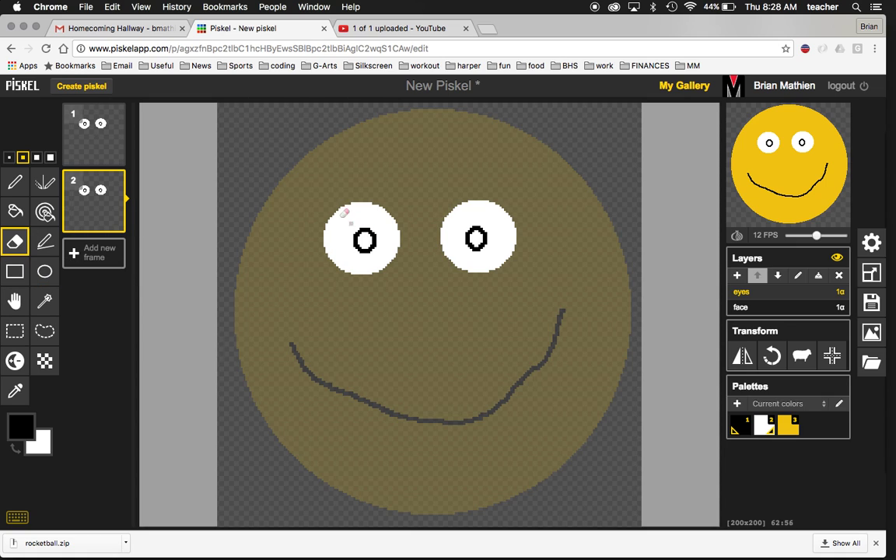
Wipe out both white eyes and pupils on frame 2 with a 4 px eraser
left_click(50, 158)
mouse_move(328, 249)
left_mouse_down()
mouse_move(336, 213)
mouse_move(353, 263)
mouse_move(355, 183)
mouse_move(370, 266)
mouse_move(388, 263)
mouse_move(394, 212)
mouse_move(397, 243)
mouse_move(400, 236)
mouse_move(356, 305)
mouse_move(381, 229)
mouse_move(379, 267)
mouse_move(344, 246)
mouse_move(330, 268)
mouse_move(366, 210)
mouse_move(348, 221)
mouse_move(338, 249)
mouse_move(348, 275)
mouse_move(349, 207)
mouse_move(382, 206)
mouse_move(388, 218)
mouse_move(369, 222)
mouse_move(380, 248)
left_mouse_up()
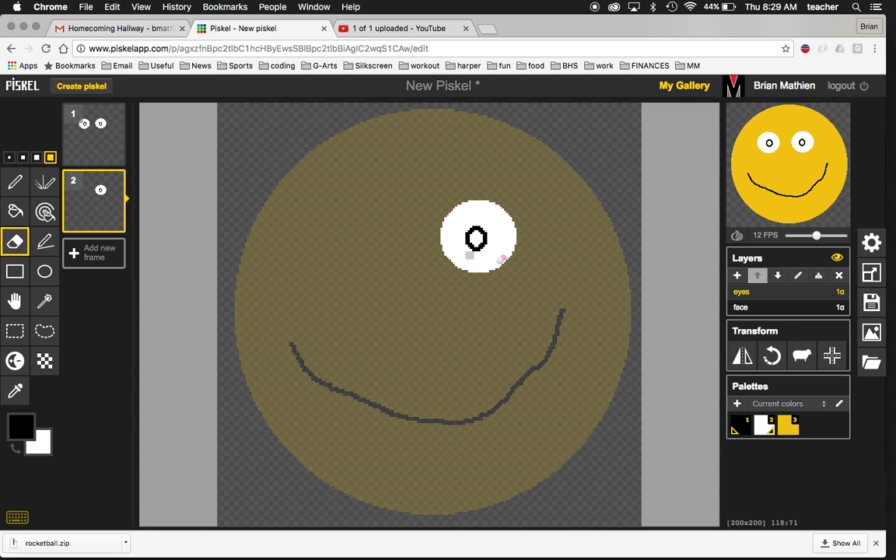
mouse_move(495, 259)
left_mouse_down()
mouse_move(488, 184)
mouse_move(472, 194)
mouse_move(467, 226)
mouse_move(496, 270)
mouse_move(443, 214)
left_mouse_up()
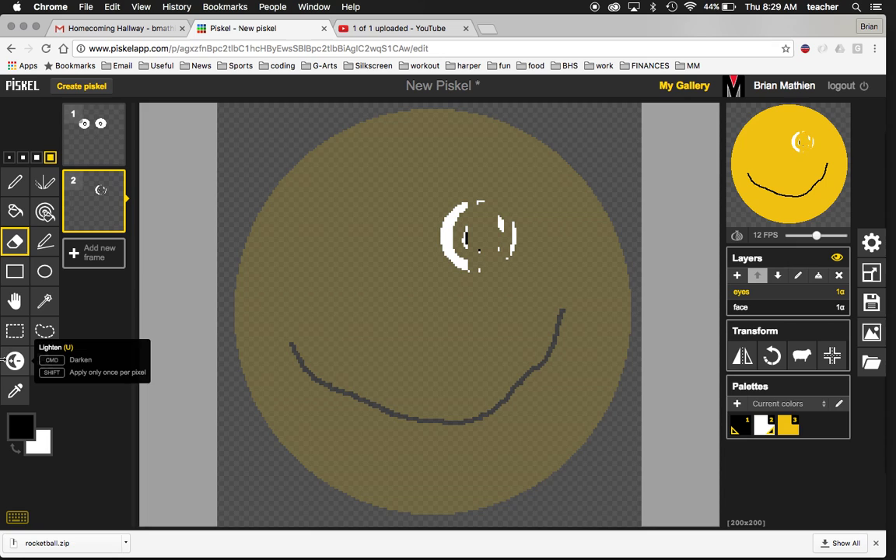
left_click(13, 336)
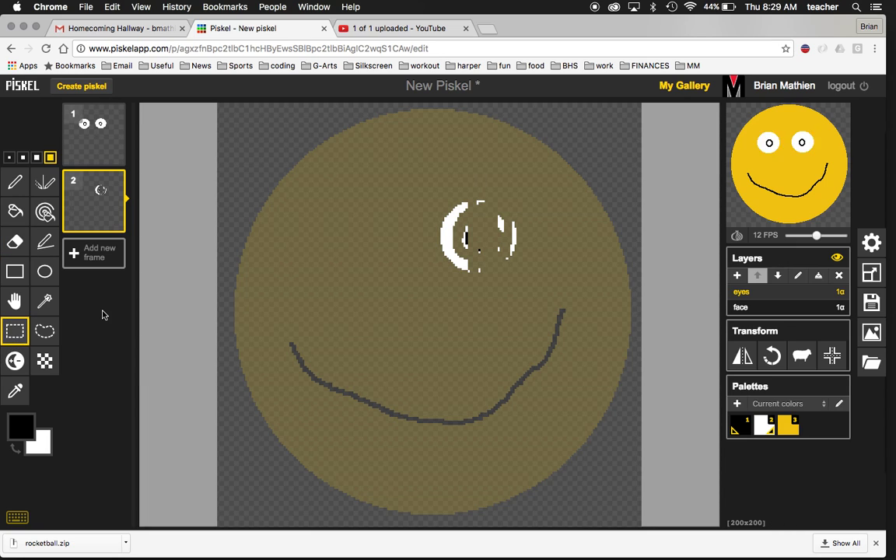
left_click(16, 248)
mouse_move(461, 241)
left_mouse_down()
mouse_move(460, 216)
mouse_move(443, 268)
mouse_move(440, 209)
mouse_move(439, 246)
mouse_move(437, 222)
mouse_move(457, 270)
mouse_move(441, 215)
mouse_move(482, 204)
mouse_move(514, 228)
mouse_move(508, 254)
mouse_move(497, 220)
left_mouse_up()
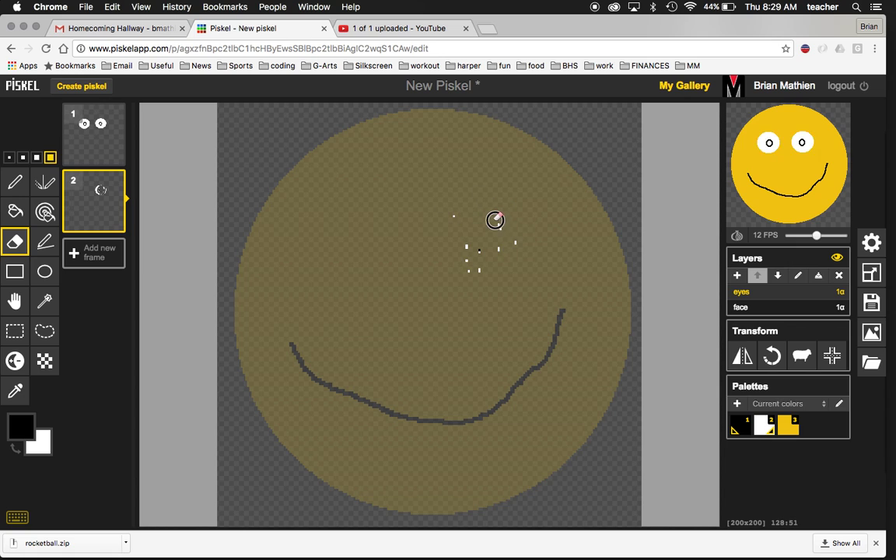
mouse_move(465, 273)
left_mouse_down()
mouse_move(506, 254)
mouse_move(471, 273)
mouse_move(479, 249)
mouse_move(466, 263)
mouse_move(451, 213)
left_mouse_up()
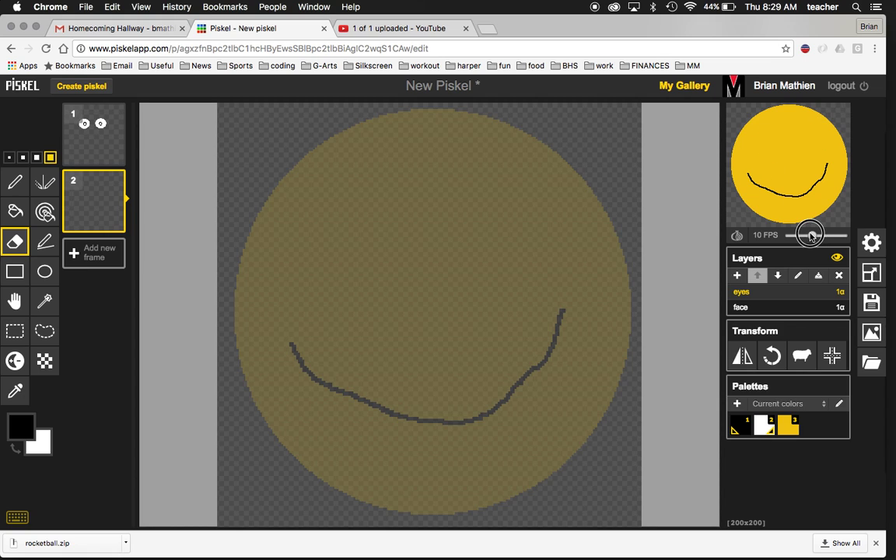
Drag the preview FPS slider left until it reads 2 FPS
left_click_drag(816, 235, 794, 236)
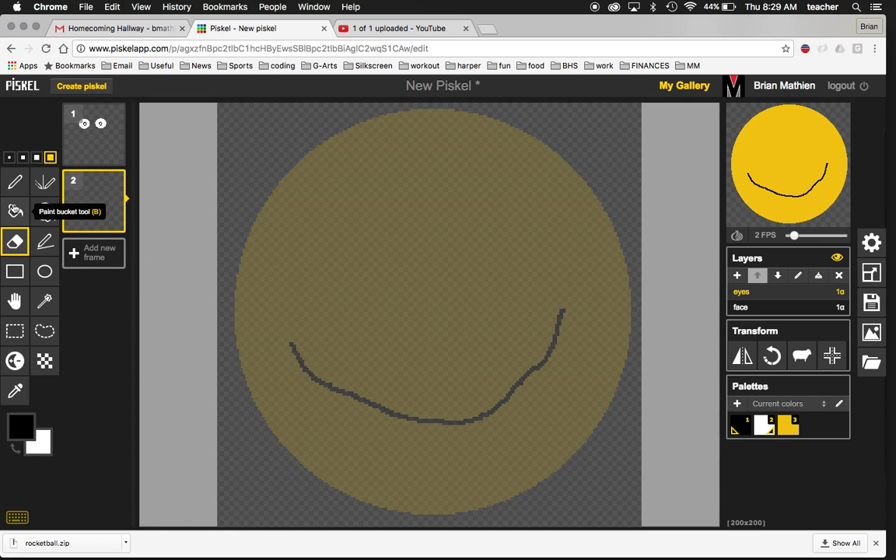
Draw two short black horizontal pen lines as closed eyes on frame 2
left_click(15, 187)
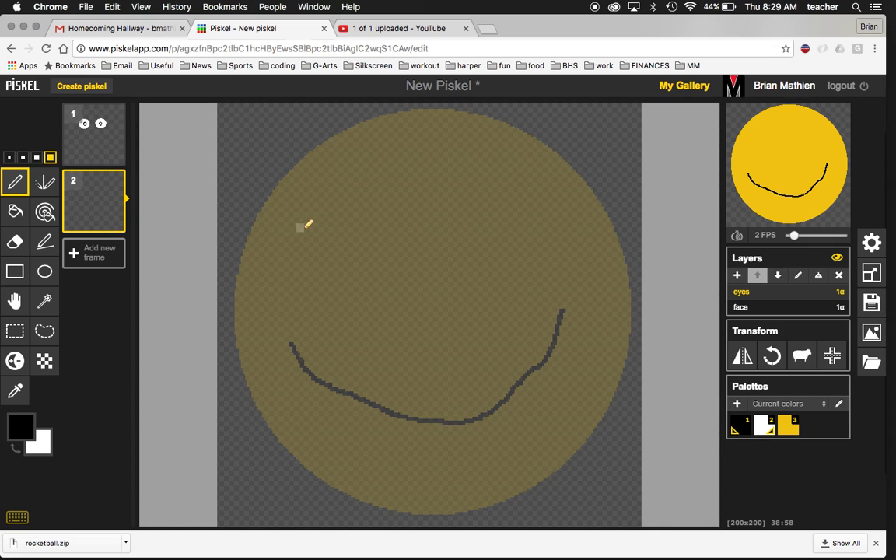
left_click_drag(331, 245, 391, 245)
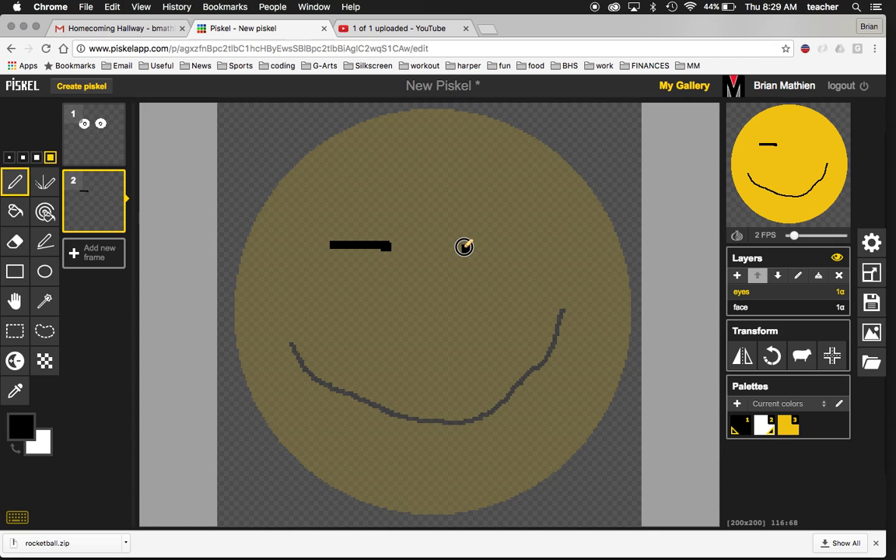
left_click_drag(464, 244, 545, 246)
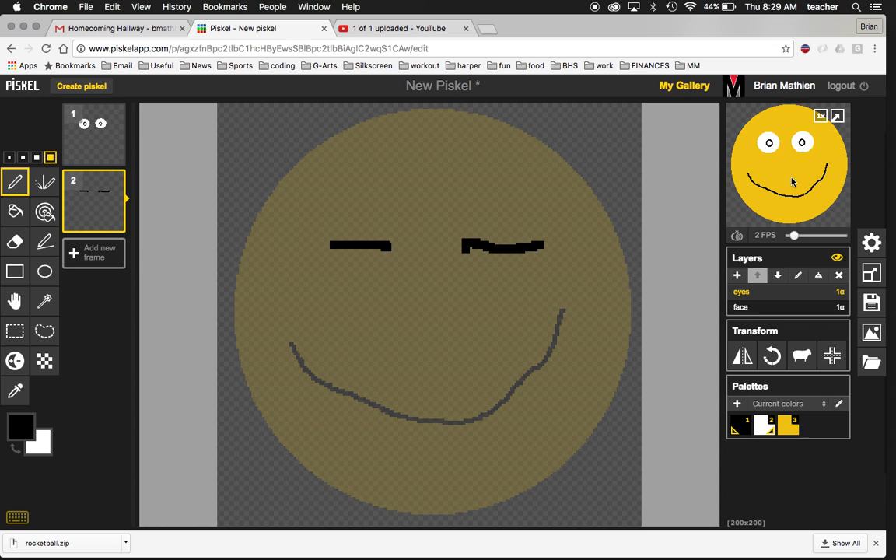
mouse_move(804, 226)
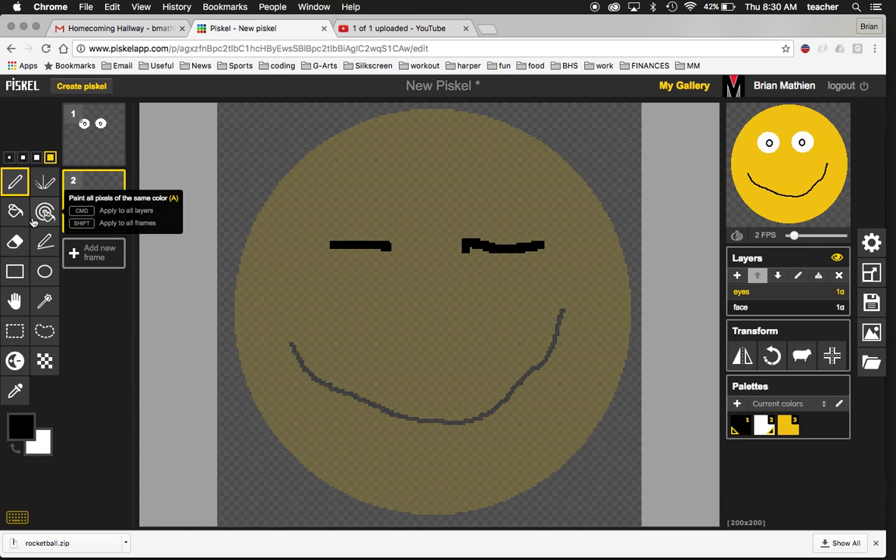
Move the closed-eye lines about 16 px left with the Move tool
left_click(15, 302)
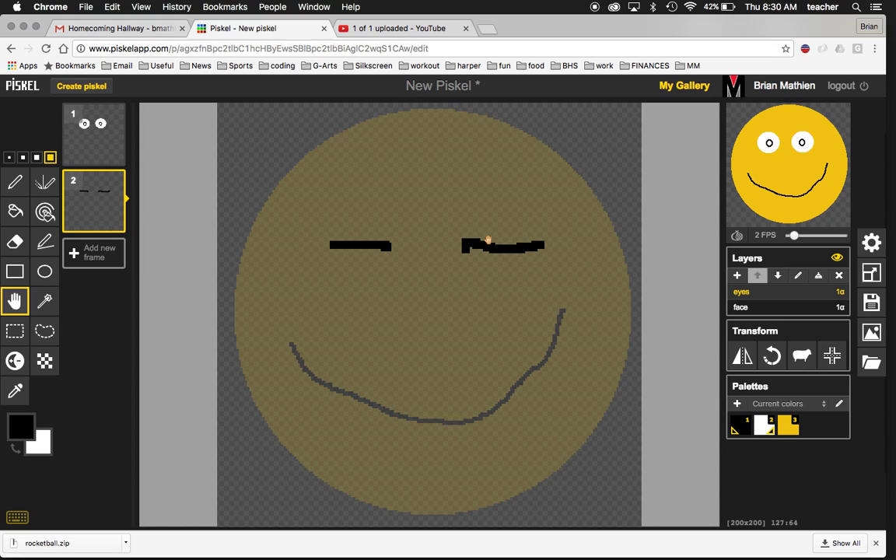
left_click_drag(502, 249, 490, 249)
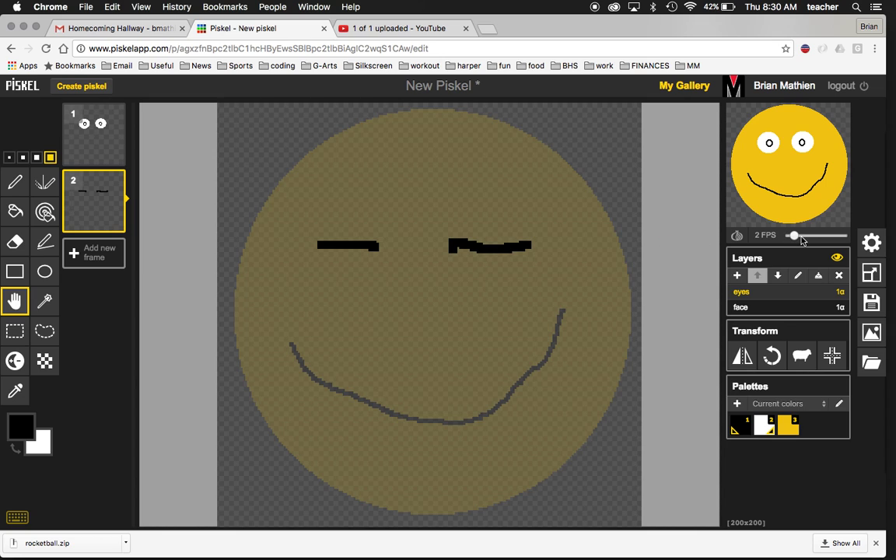
Raise the preview frame rate to 7 FPS, then settle it at 4 FPS
left_click_drag(794, 236, 807, 240)
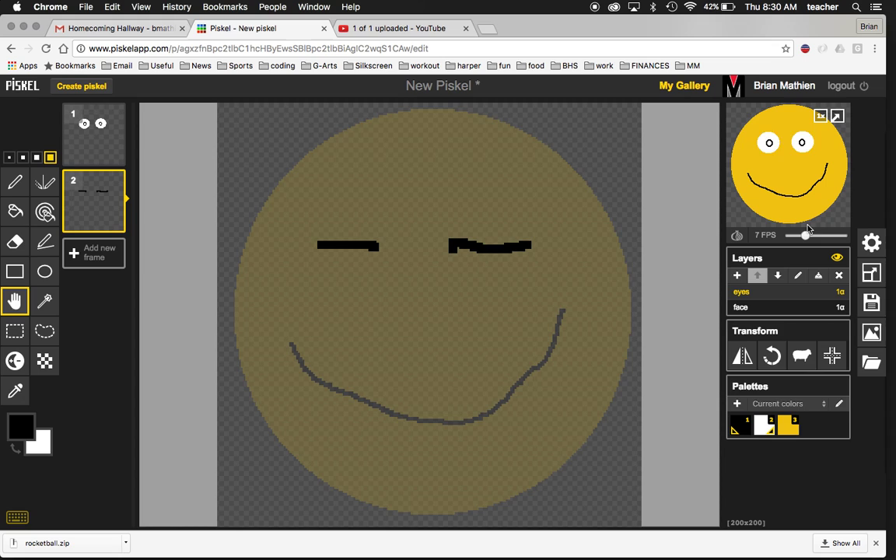
left_click_drag(806, 236, 800, 236)
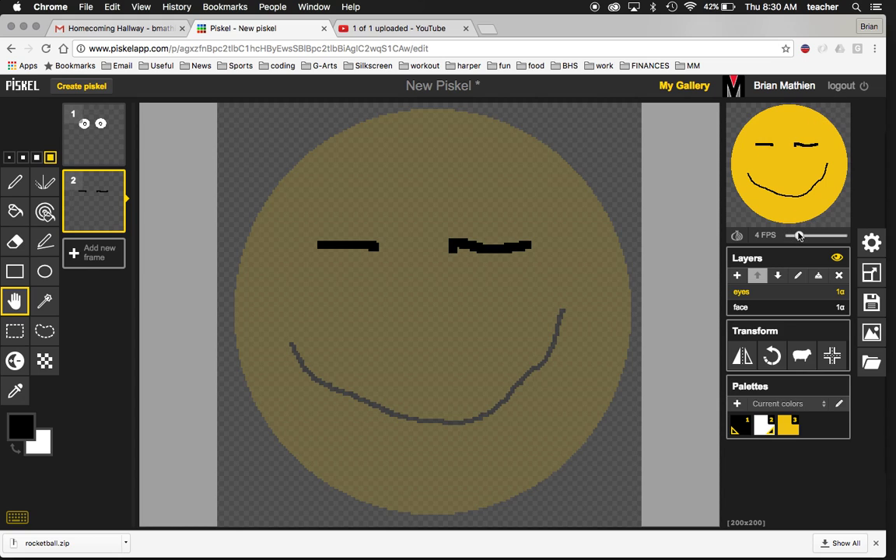